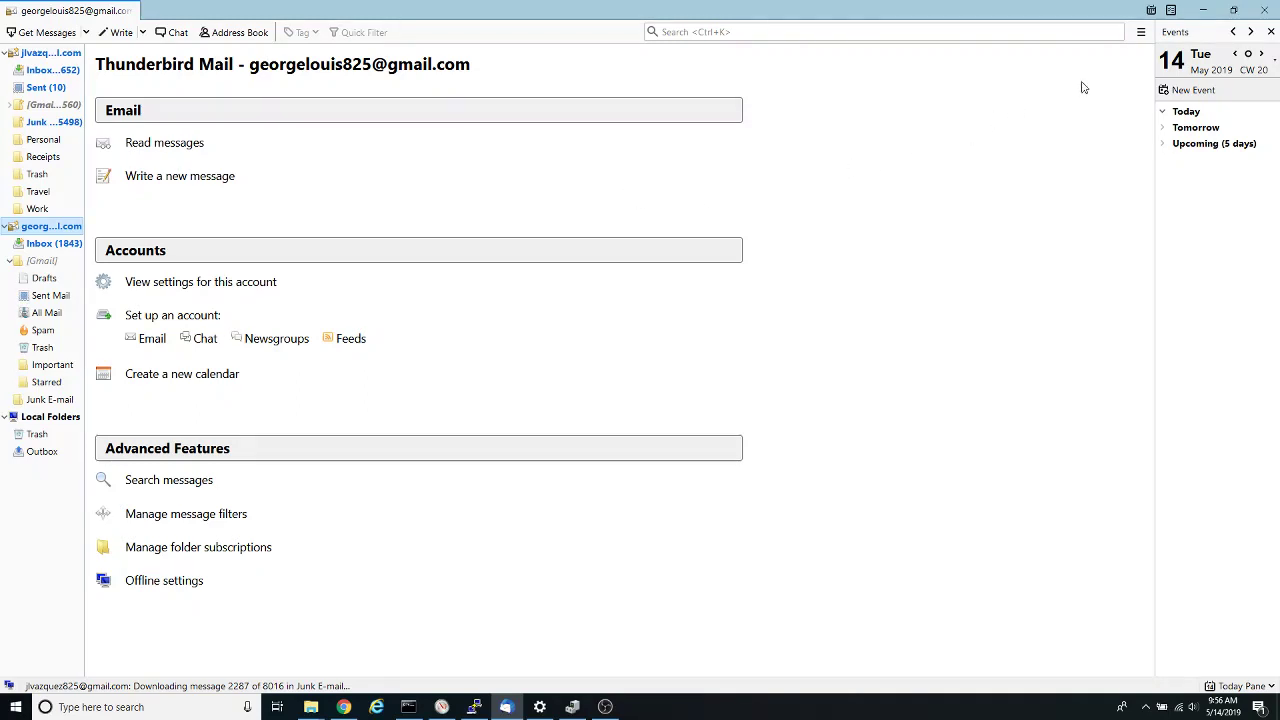
# Open Thunderbird's Add-ons Manager from the application menu's Add-ons entry
pyautogui.click(1141, 33)
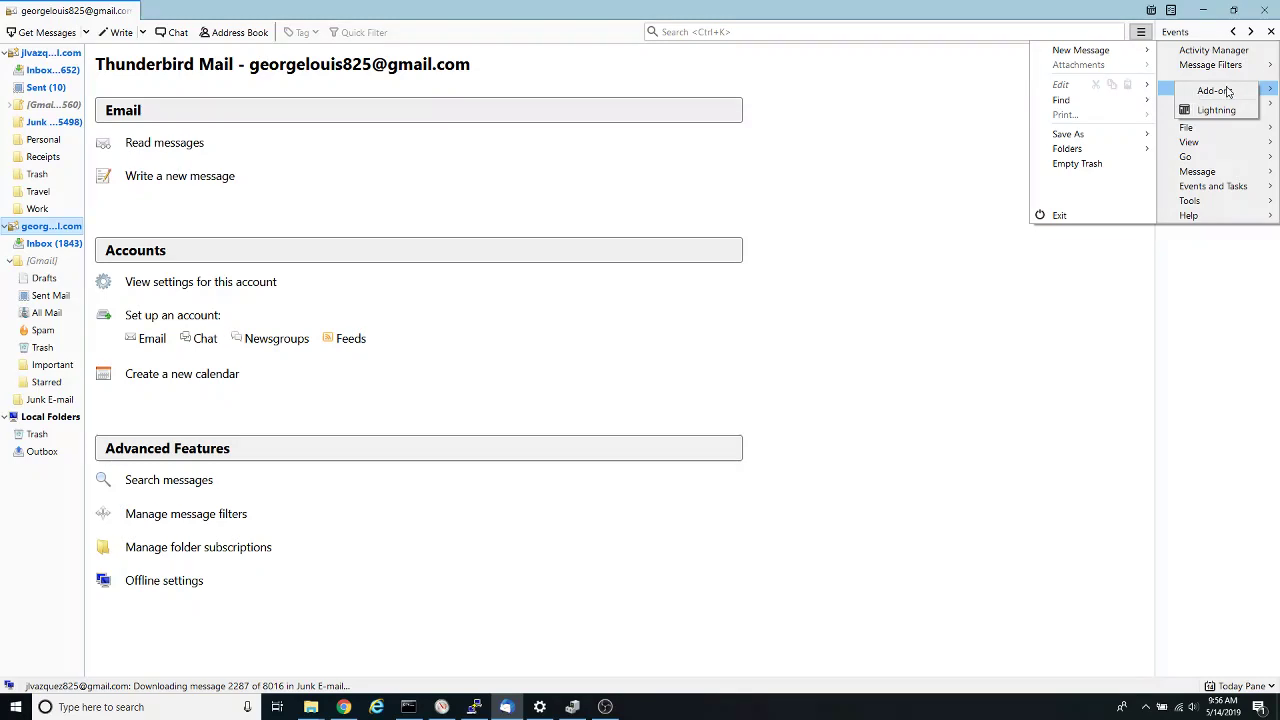
pyautogui.click(1226, 91)
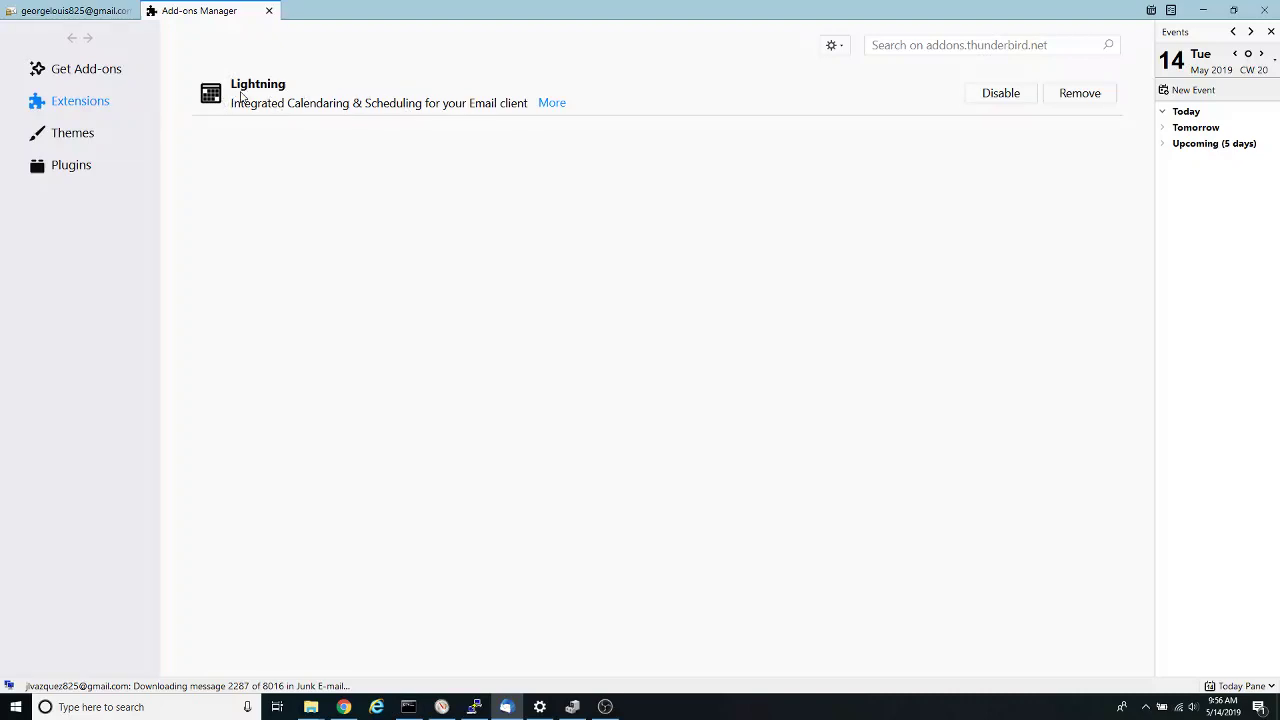
# Search add-ons for 'lightning' and view the Lightning extension's details
pyautogui.click(995, 43)
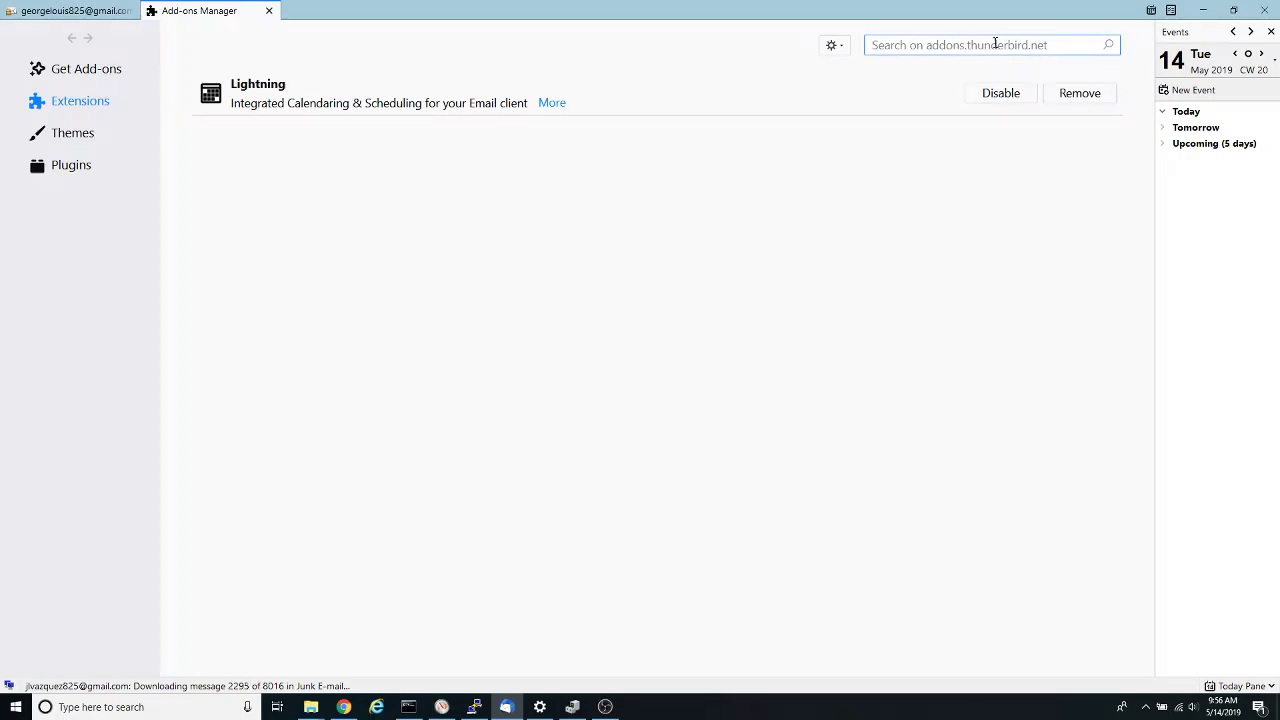
pyautogui.write('th')
pyautogui.press('BackSpace')
pyautogui.press('BackSpace')
pyautogui.write('l')
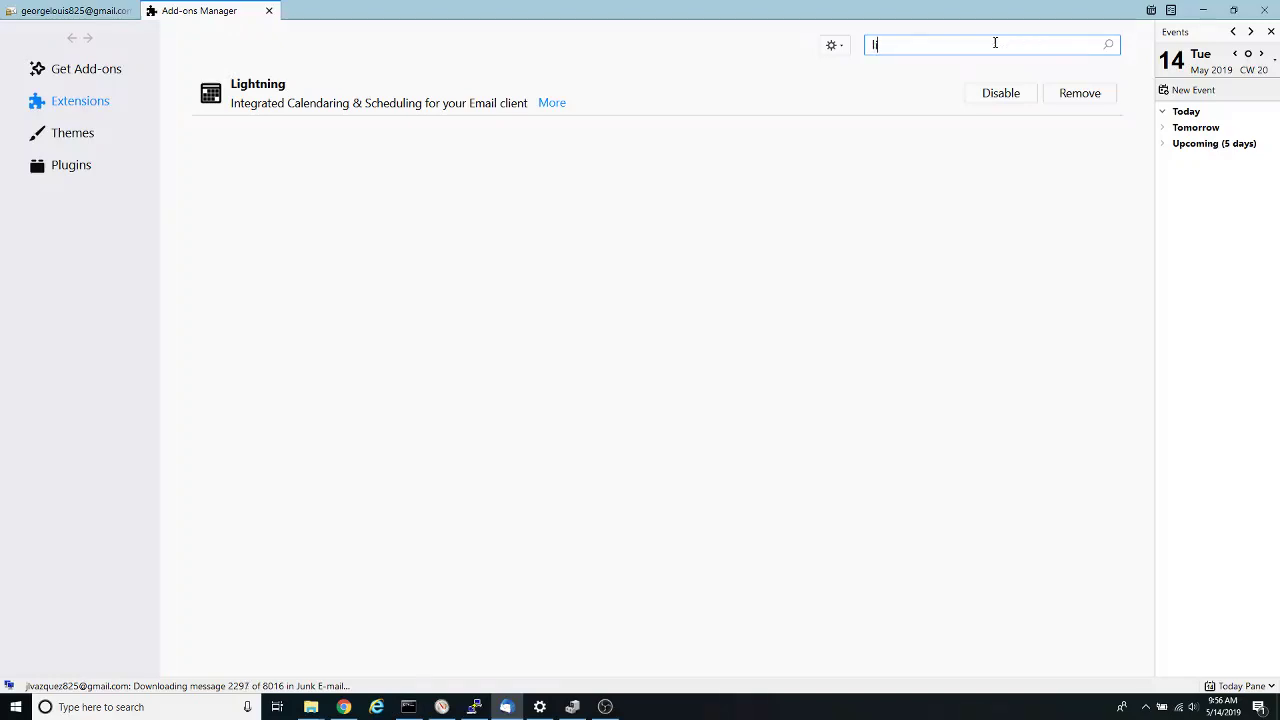
pyautogui.write('ighy')
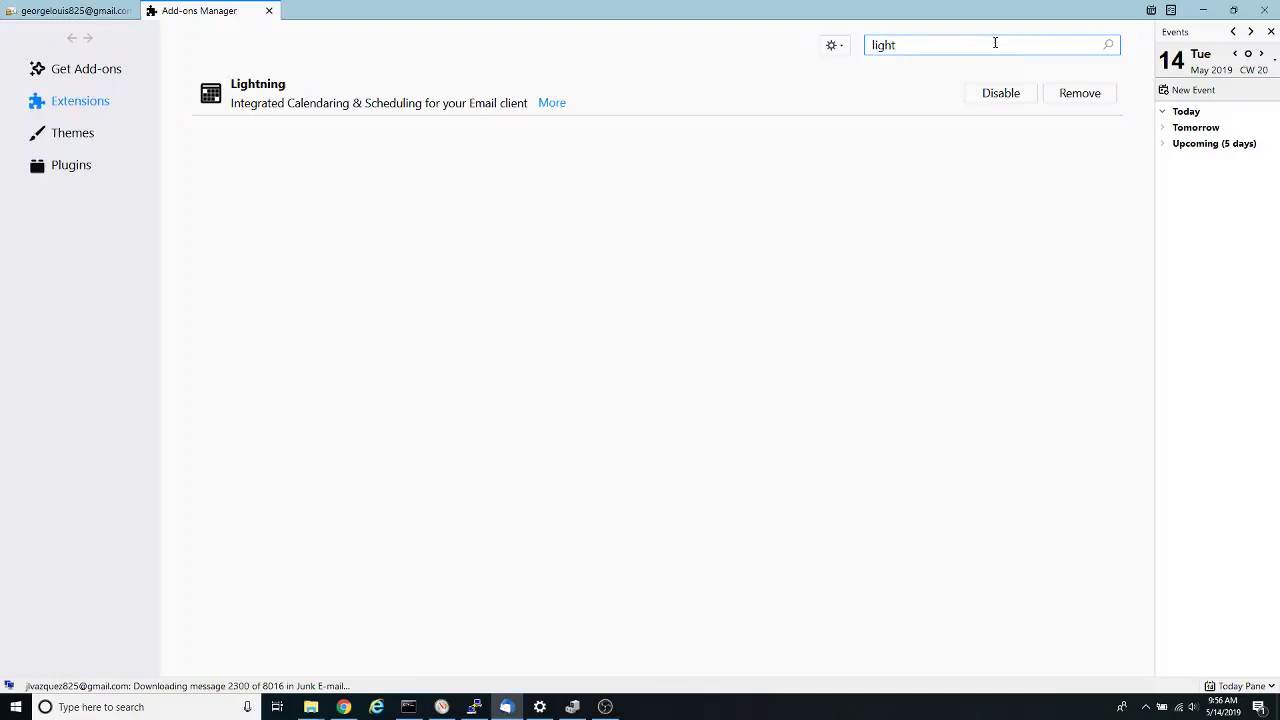
pyautogui.write('ning')
pyautogui.press('Return')
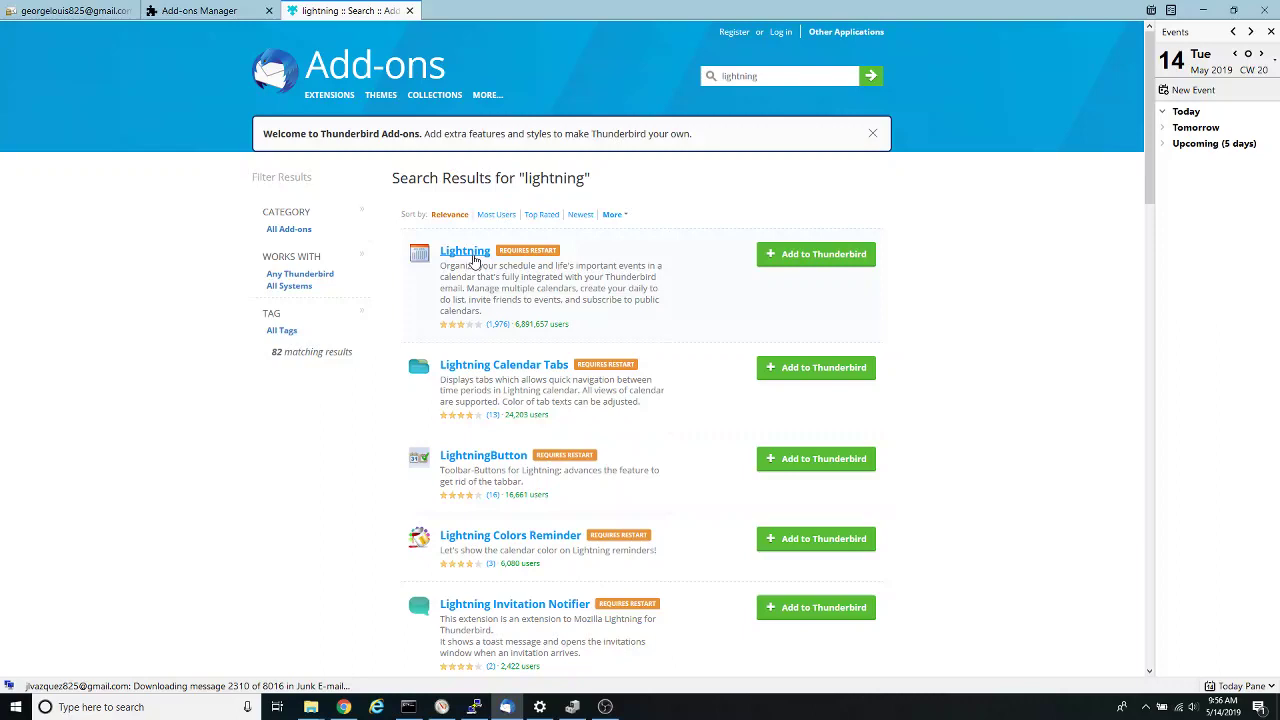
pyautogui.click(471, 261)
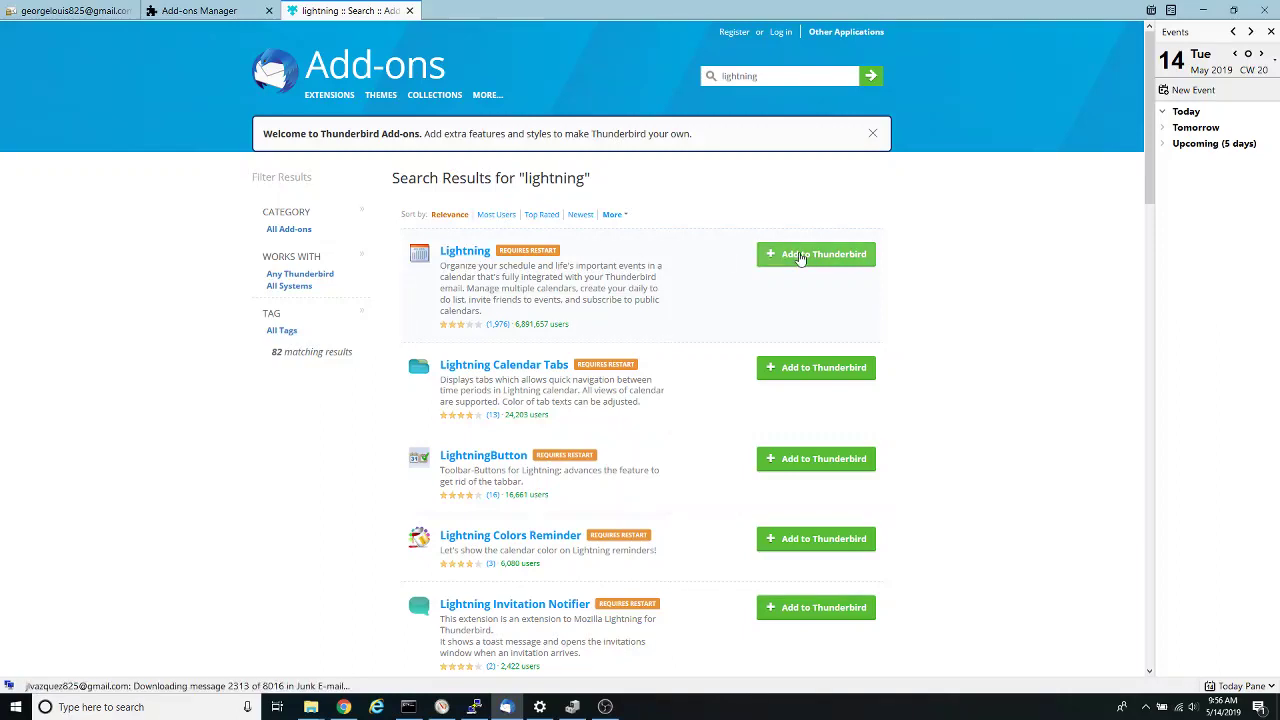
pyautogui.click(226, 20)
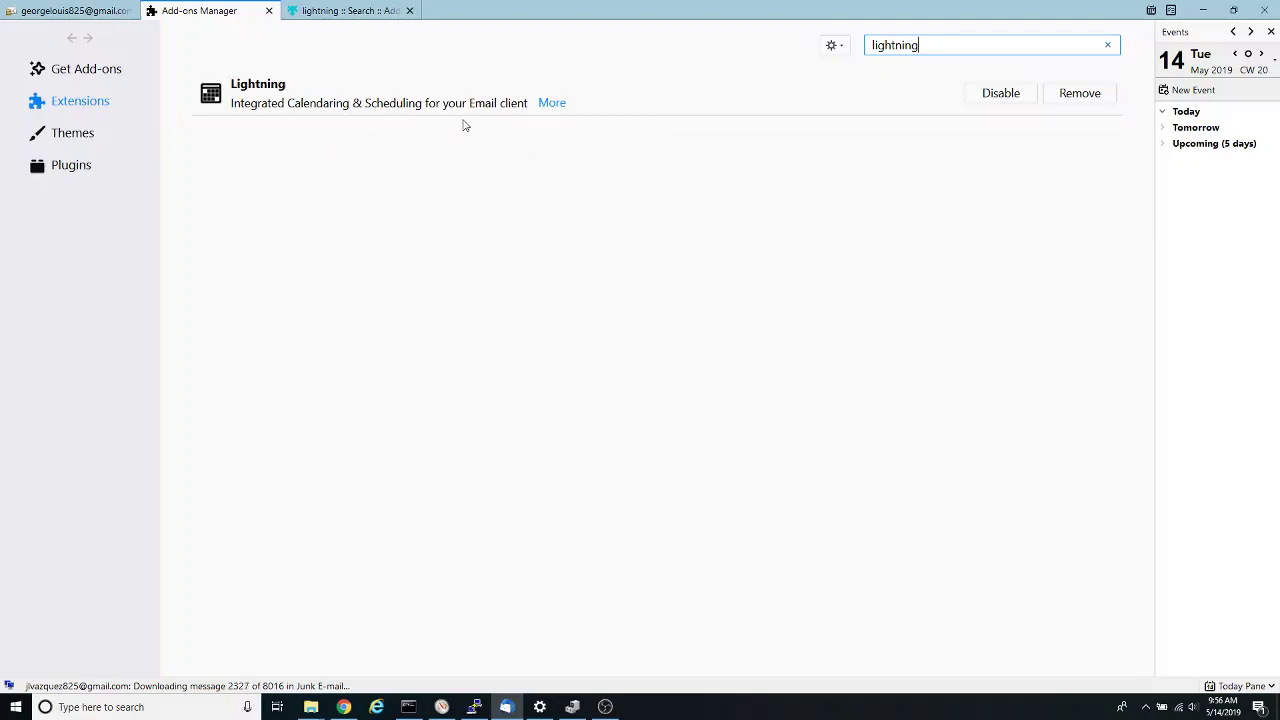
# Close the lightning search results and the Add-ons Manager tabs
pyautogui.click(346, 14)
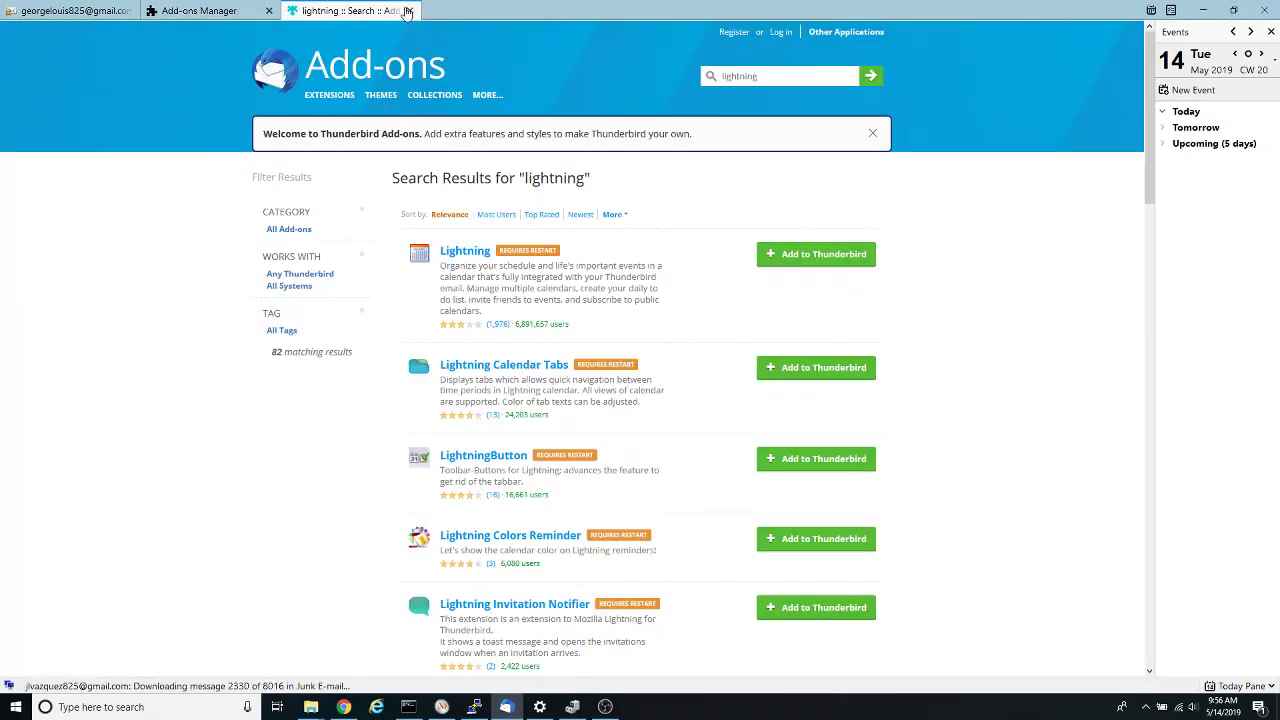
pyautogui.click(409, 10)
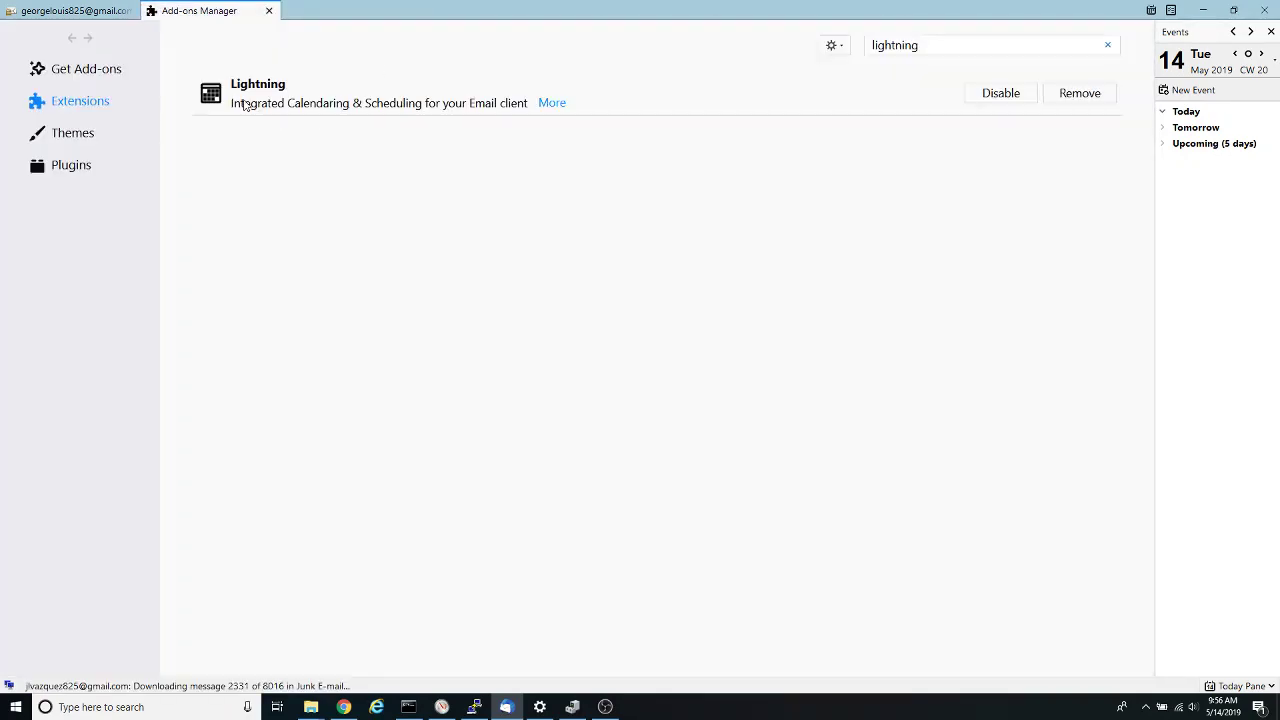
pyautogui.click(268, 10)
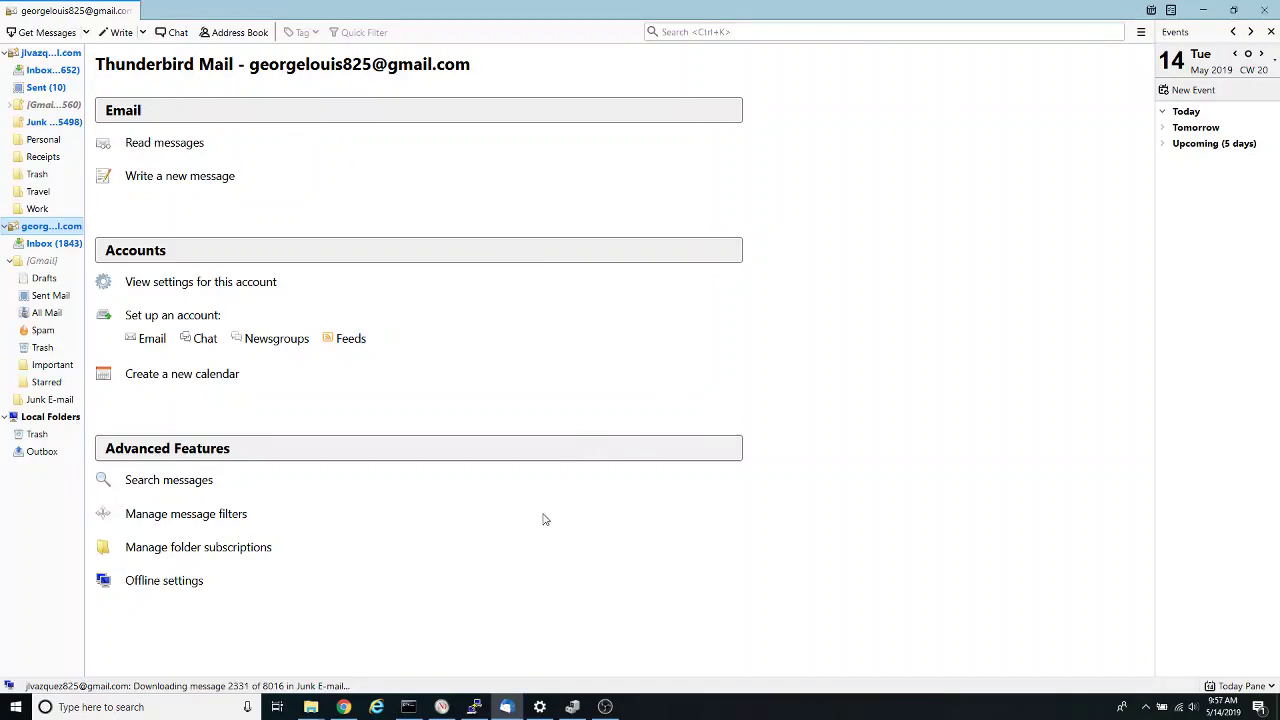
# Switch to Google Calendar in Chrome and open Root Tech's Settings and sharing page
pyautogui.moveTo(345, 707)
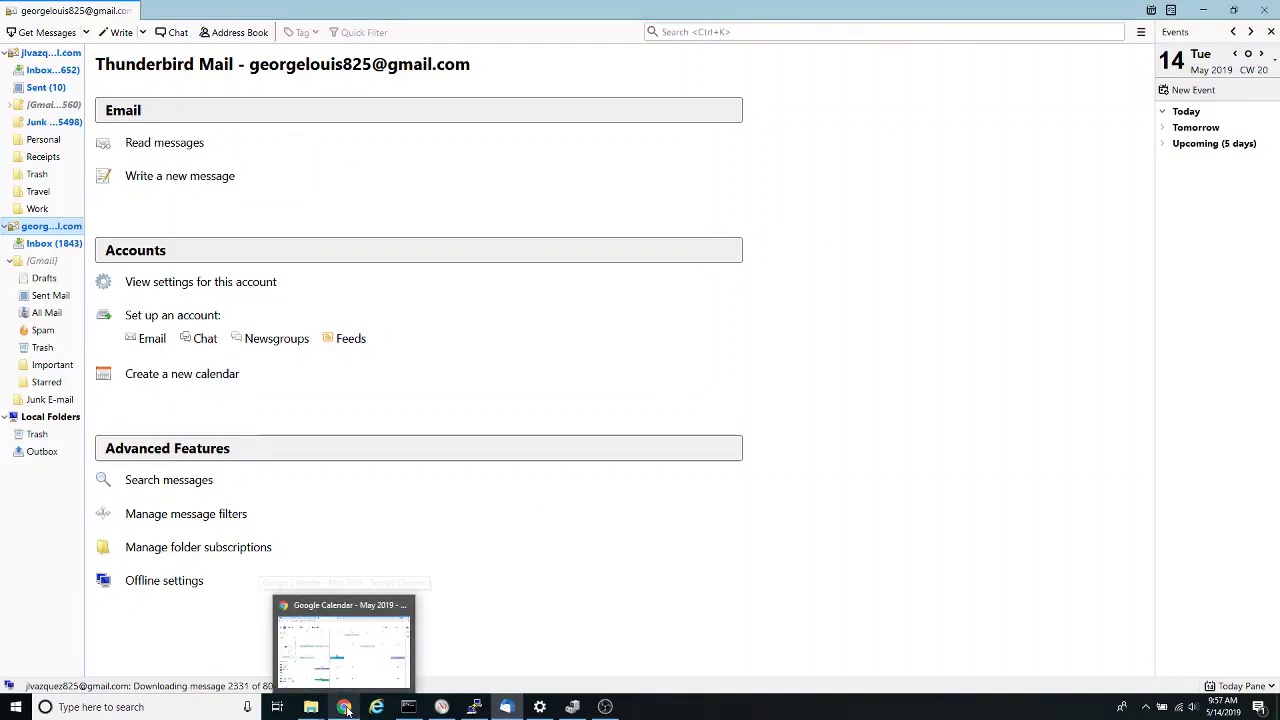
pyautogui.click(345, 707)
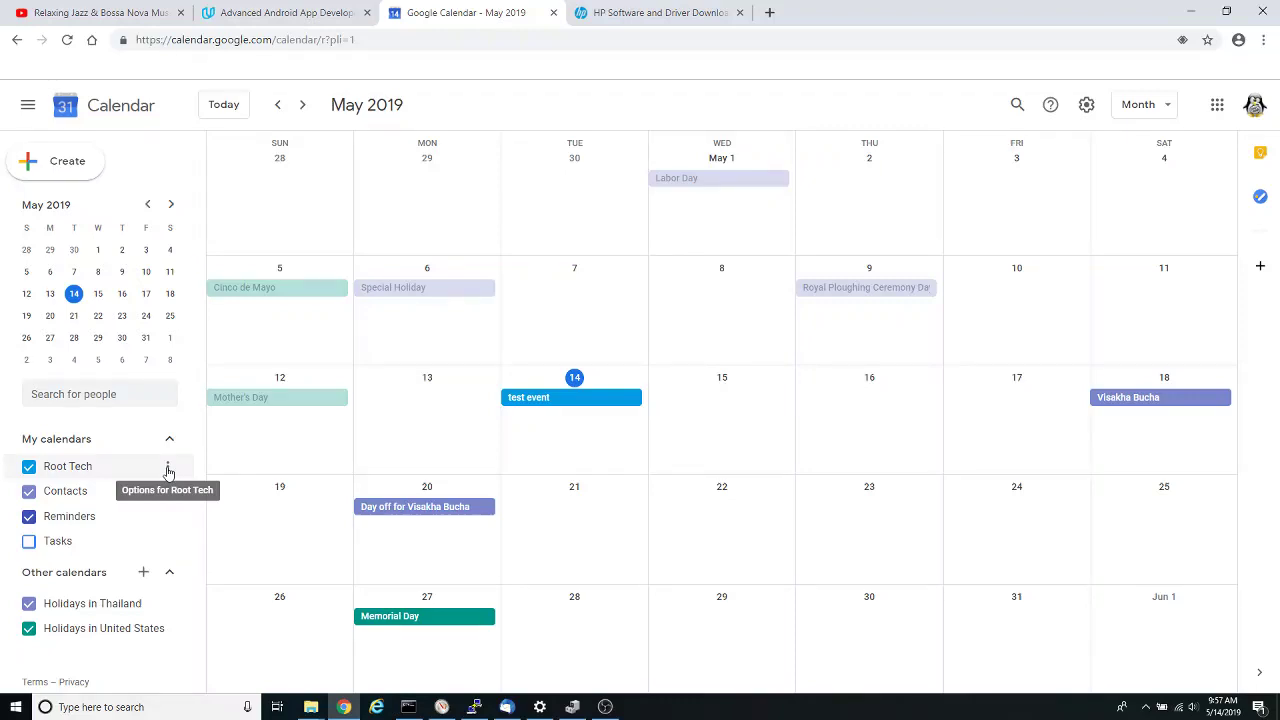
pyautogui.click(167, 470)
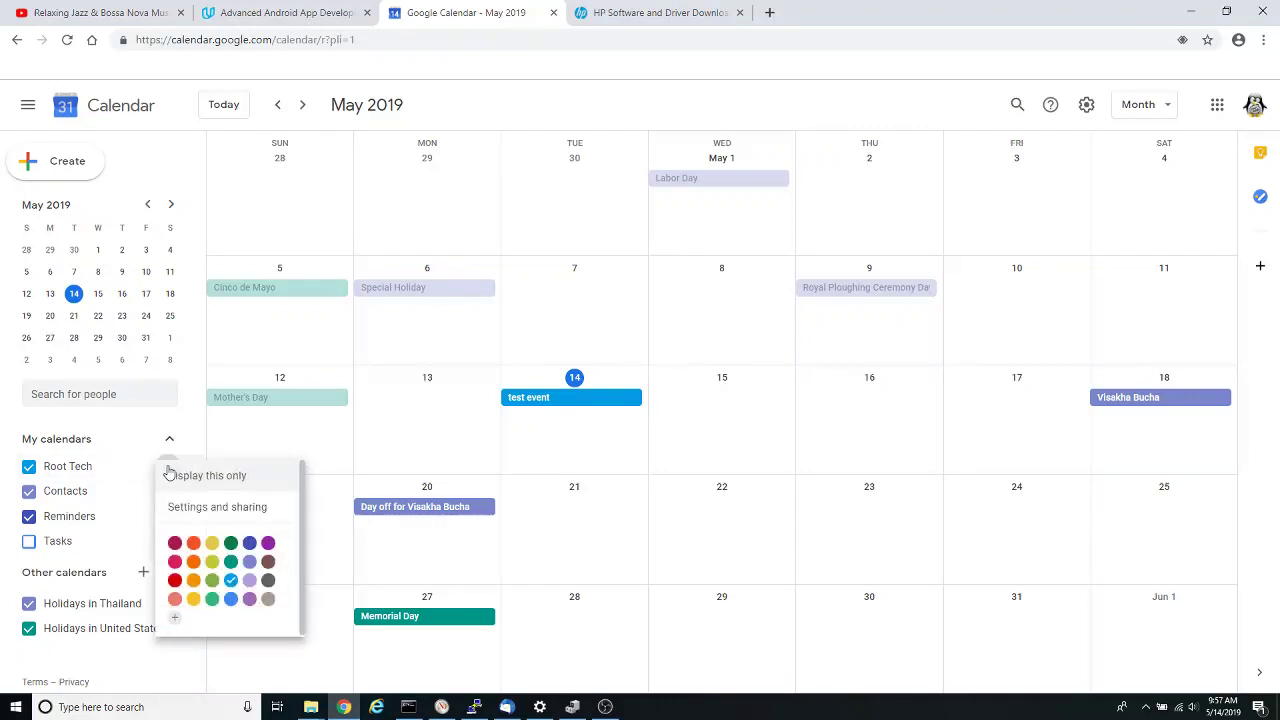
pyautogui.click(199, 508)
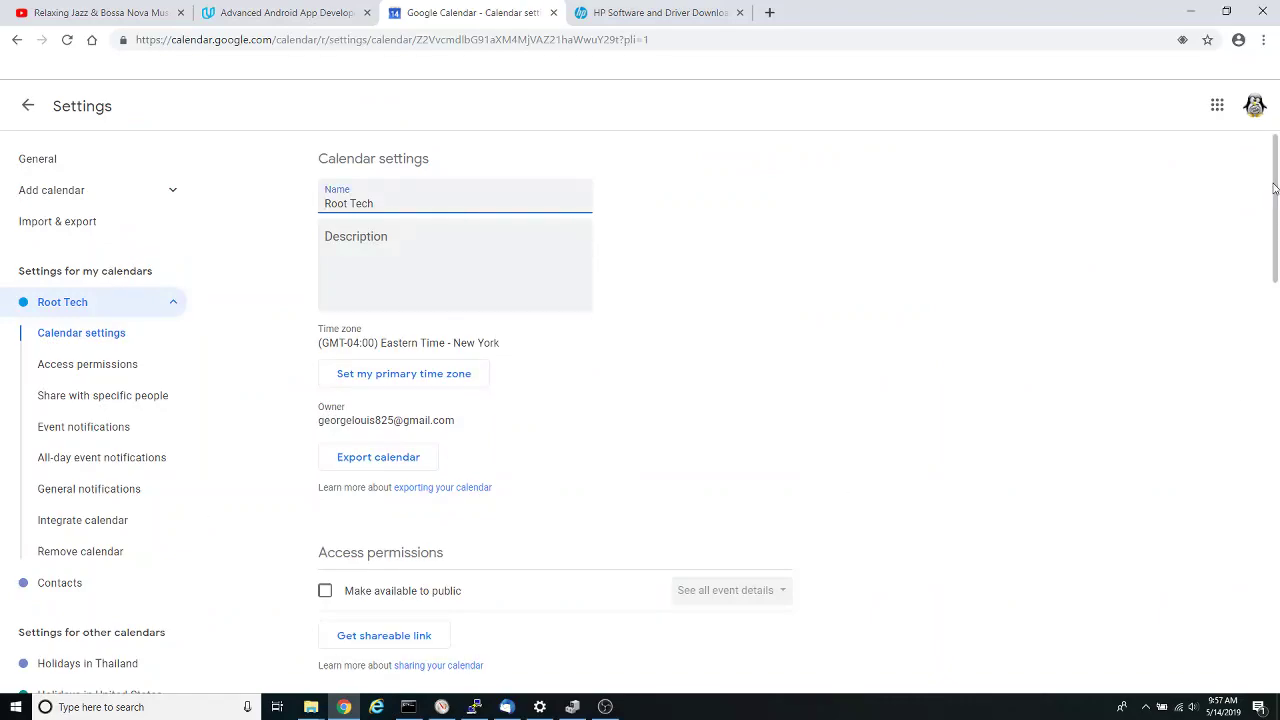
# Copy Root Tech's secret address in iCal format, then return to Thunderbird
pyautogui.moveTo(1274, 188); pyautogui.dragTo(1260, 589)
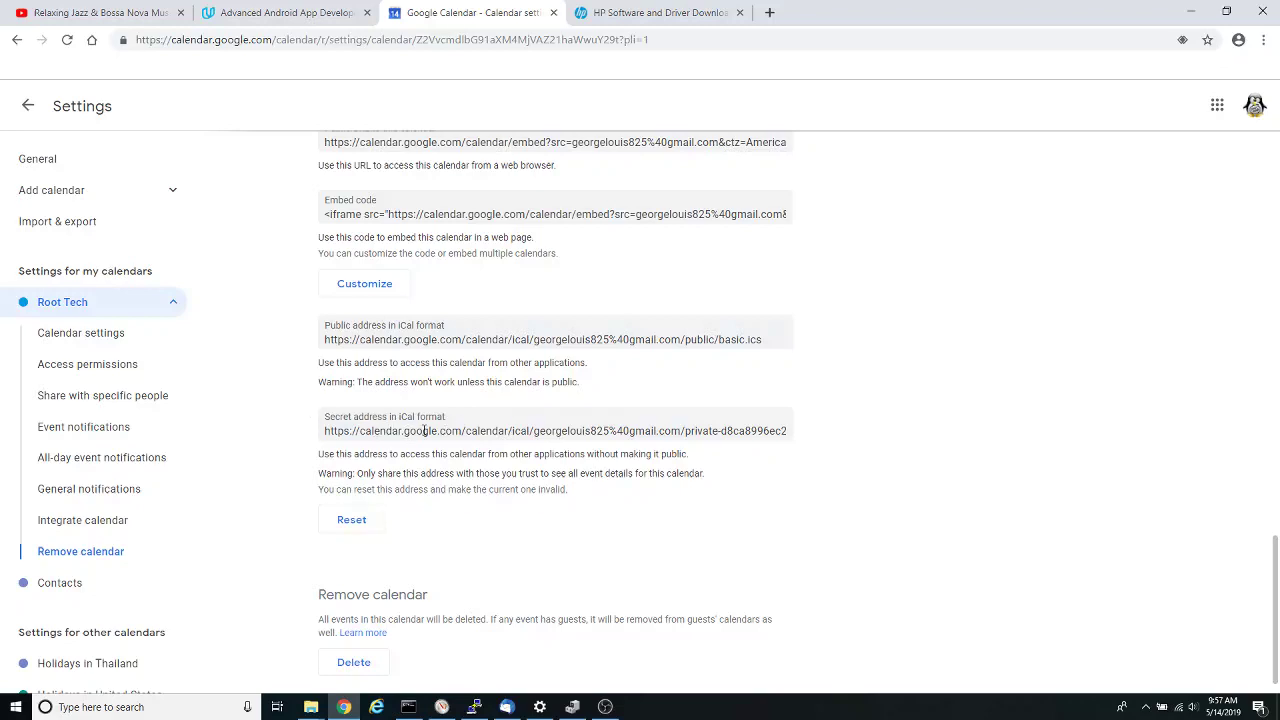
pyautogui.click(374, 430)
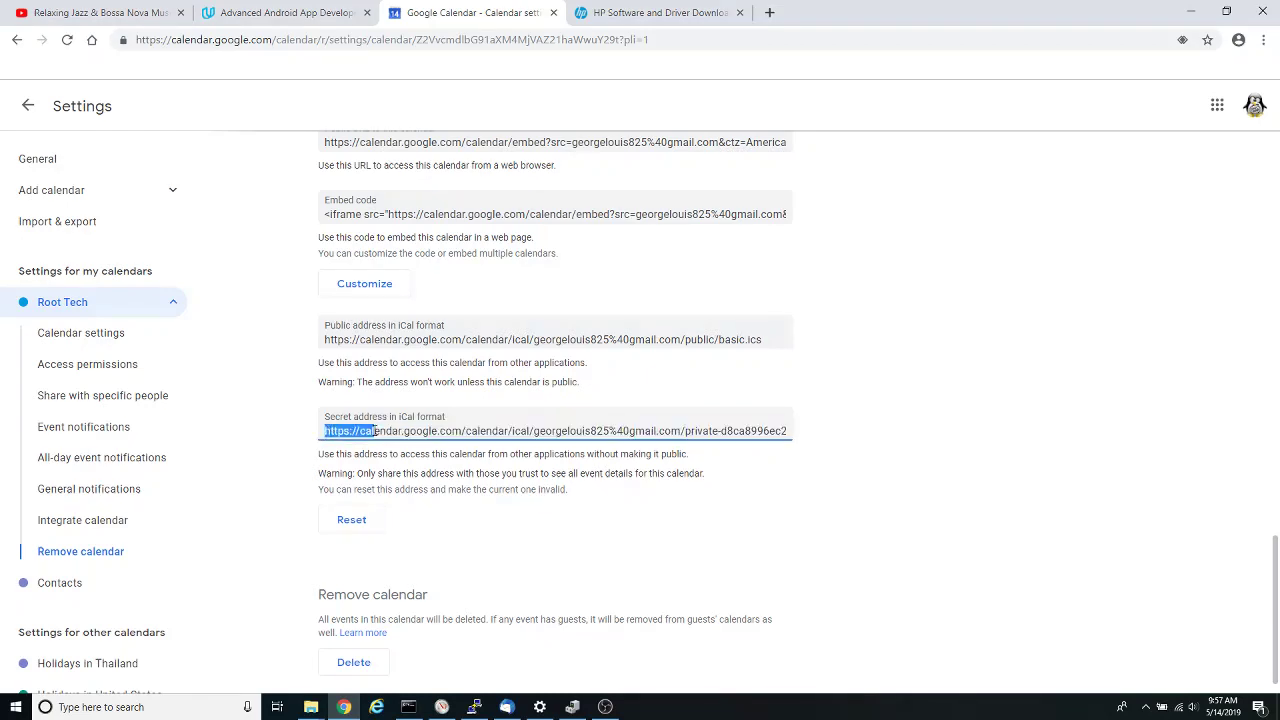
pyautogui.doubleClick(374, 430)
pyautogui.tripleClick(374, 430)
pyautogui.rightClick(375, 432)
pyautogui.click(403, 442)
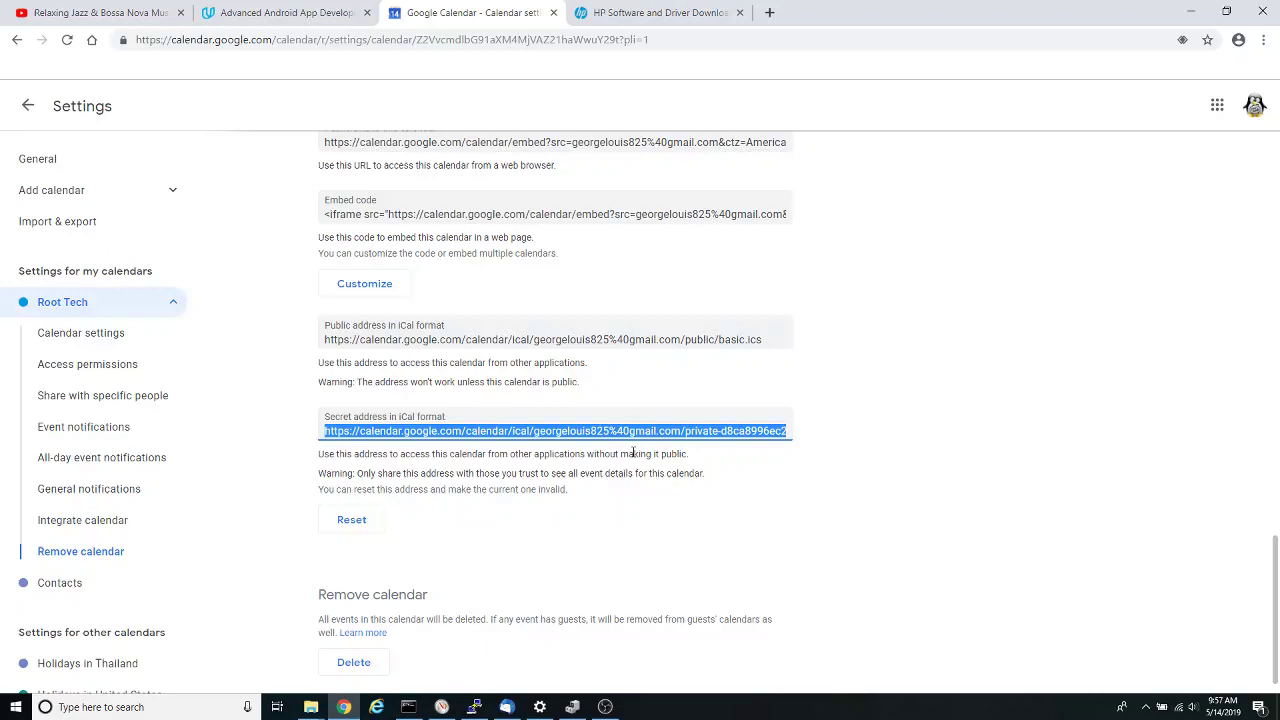
pyautogui.click(506, 706)
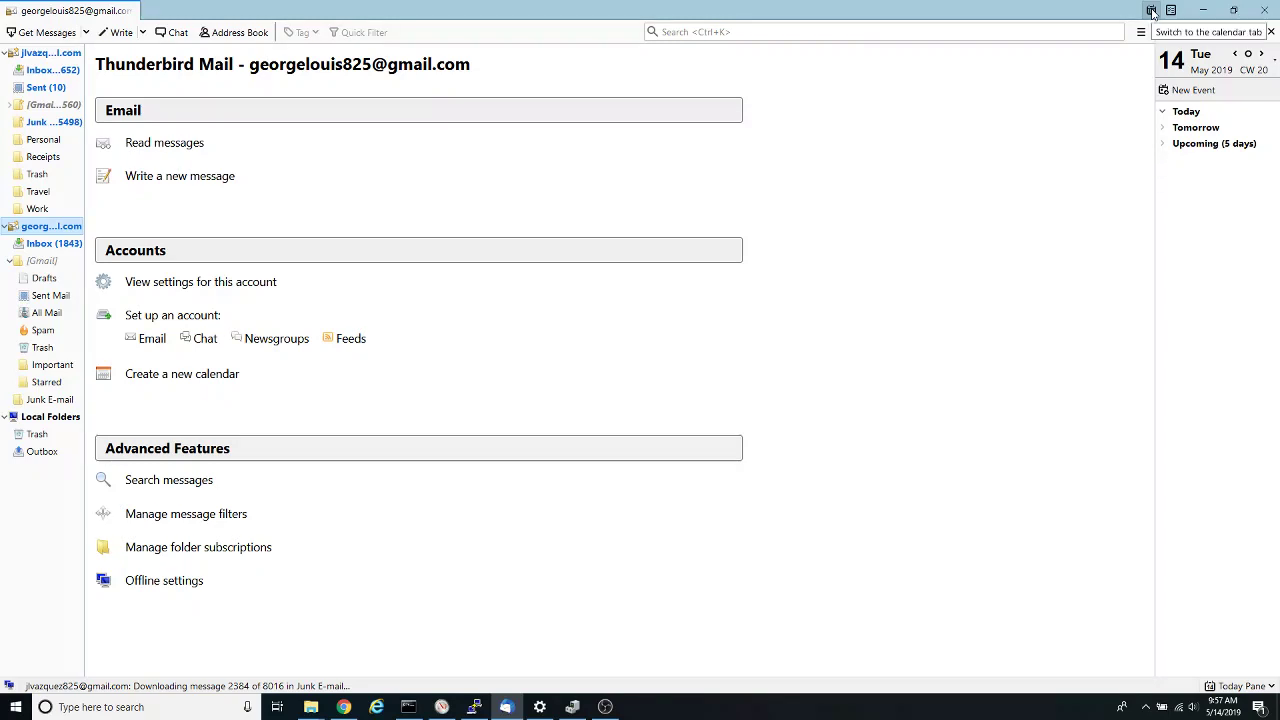
# Open Thunderbird's Calendar tab in Multiweek view, May 12 to June 8
pyautogui.click(1151, 11)
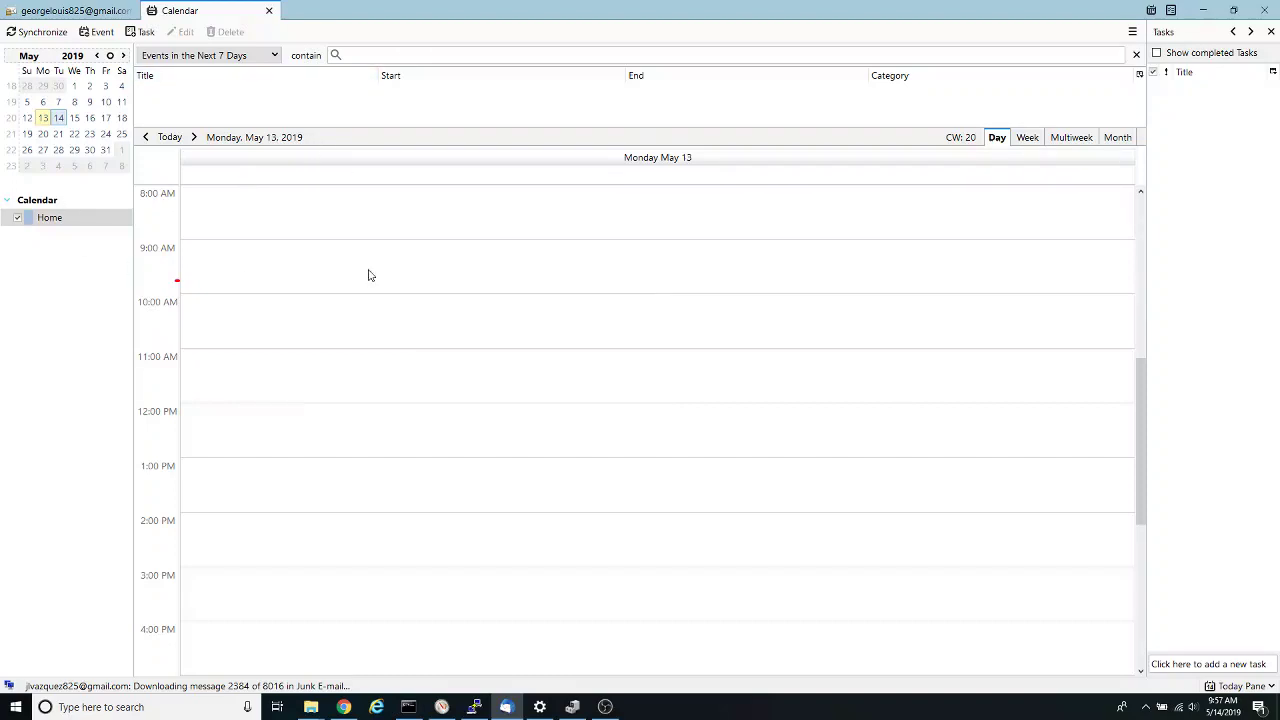
pyautogui.click(1025, 138)
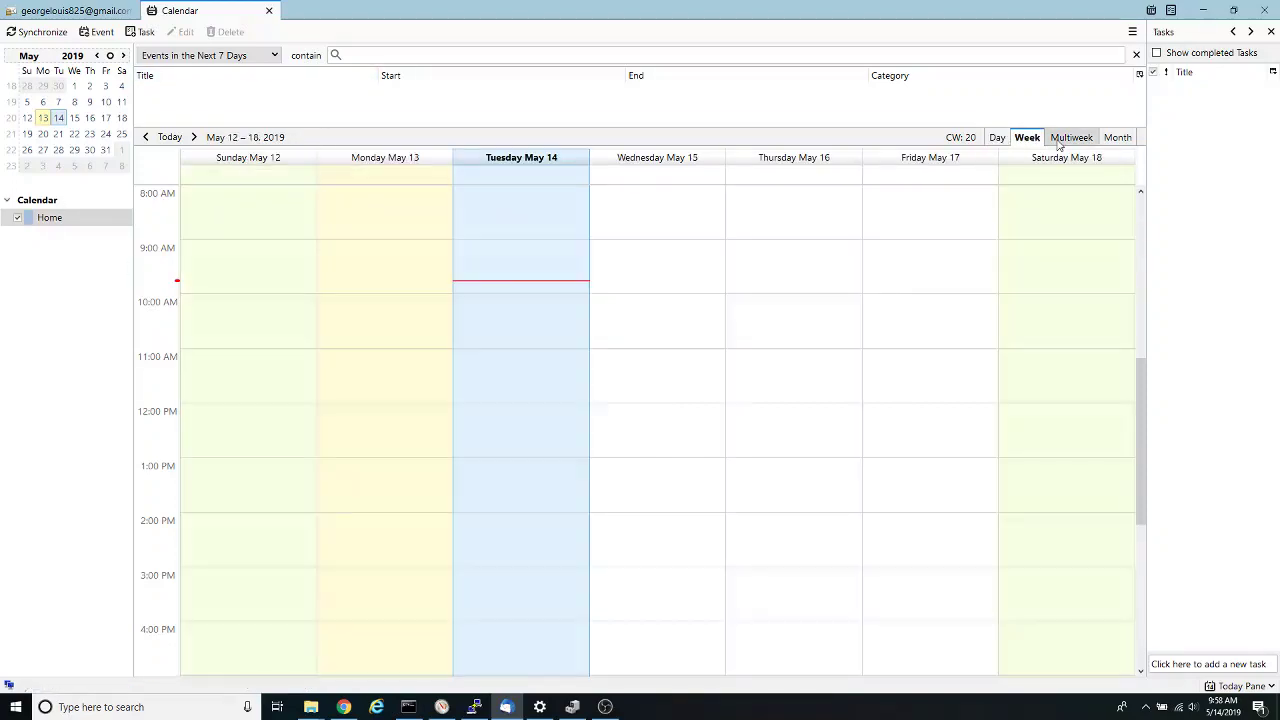
pyautogui.click(1068, 138)
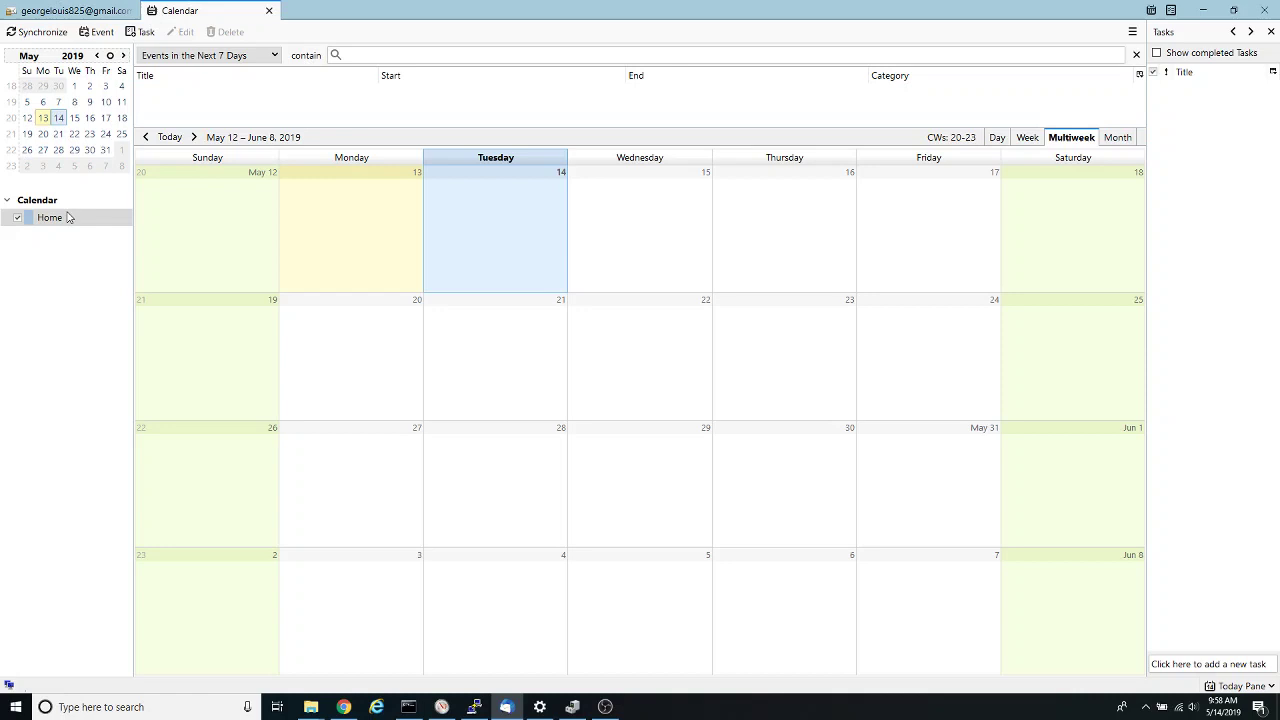
# Create a new network iCalendar (ICS) calendar located at the pasted Google secret iCal address
pyautogui.rightClick(14, 245)
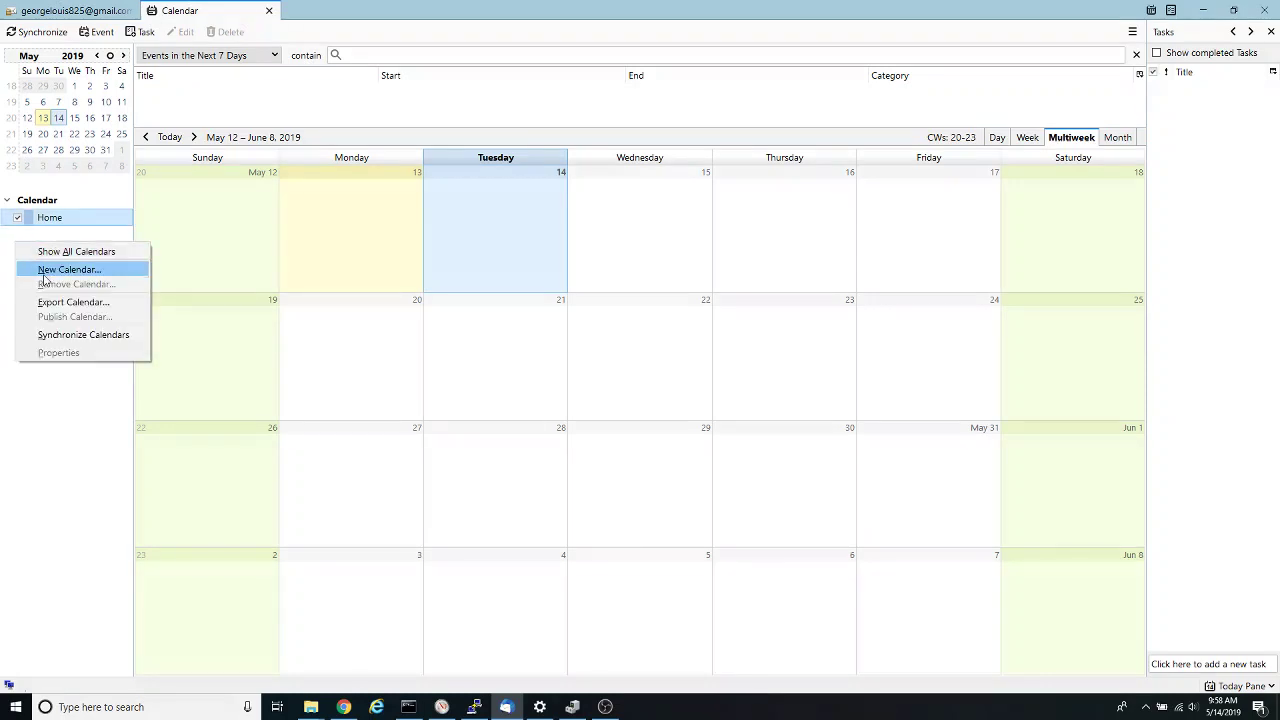
pyautogui.click(69, 272)
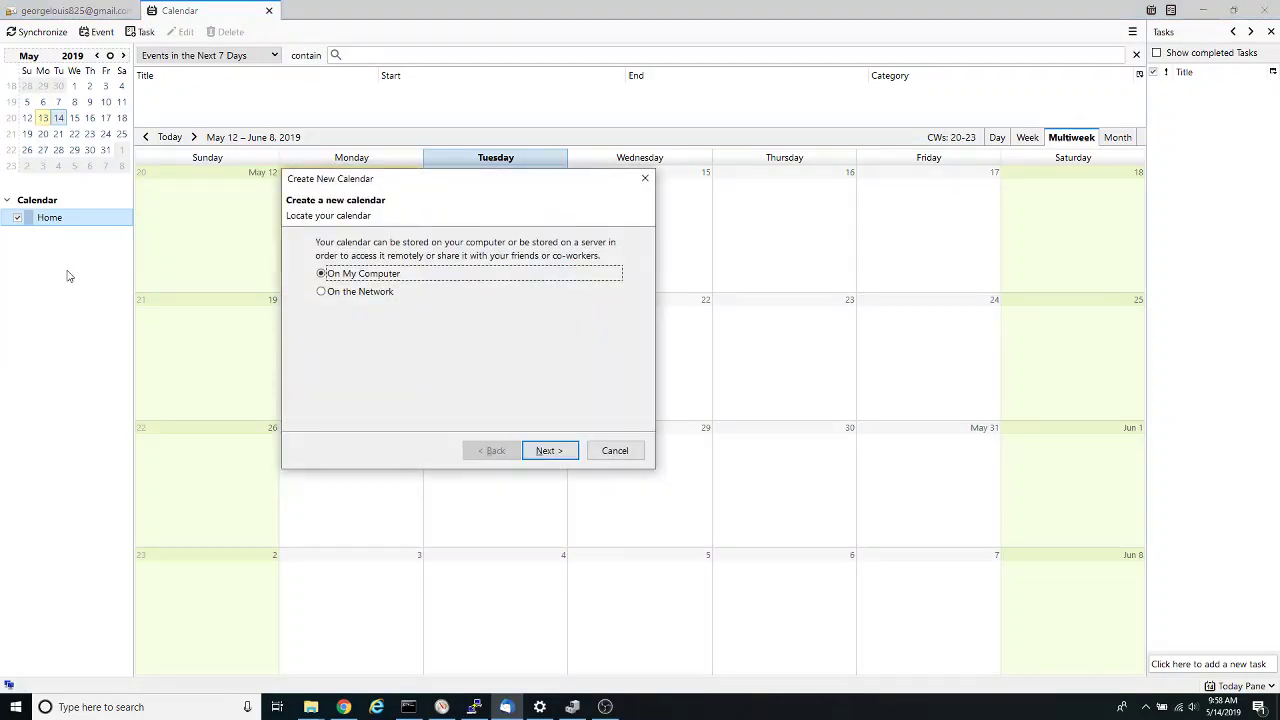
pyautogui.click(343, 298)
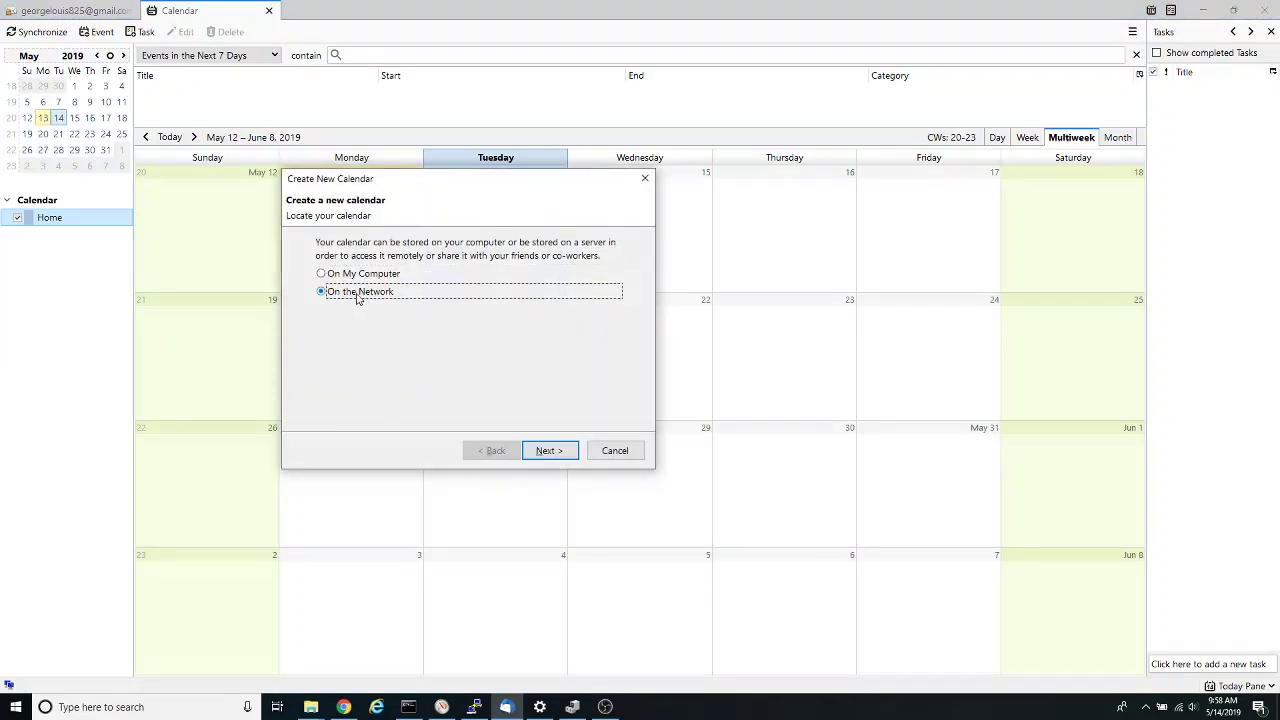
pyautogui.click(547, 450)
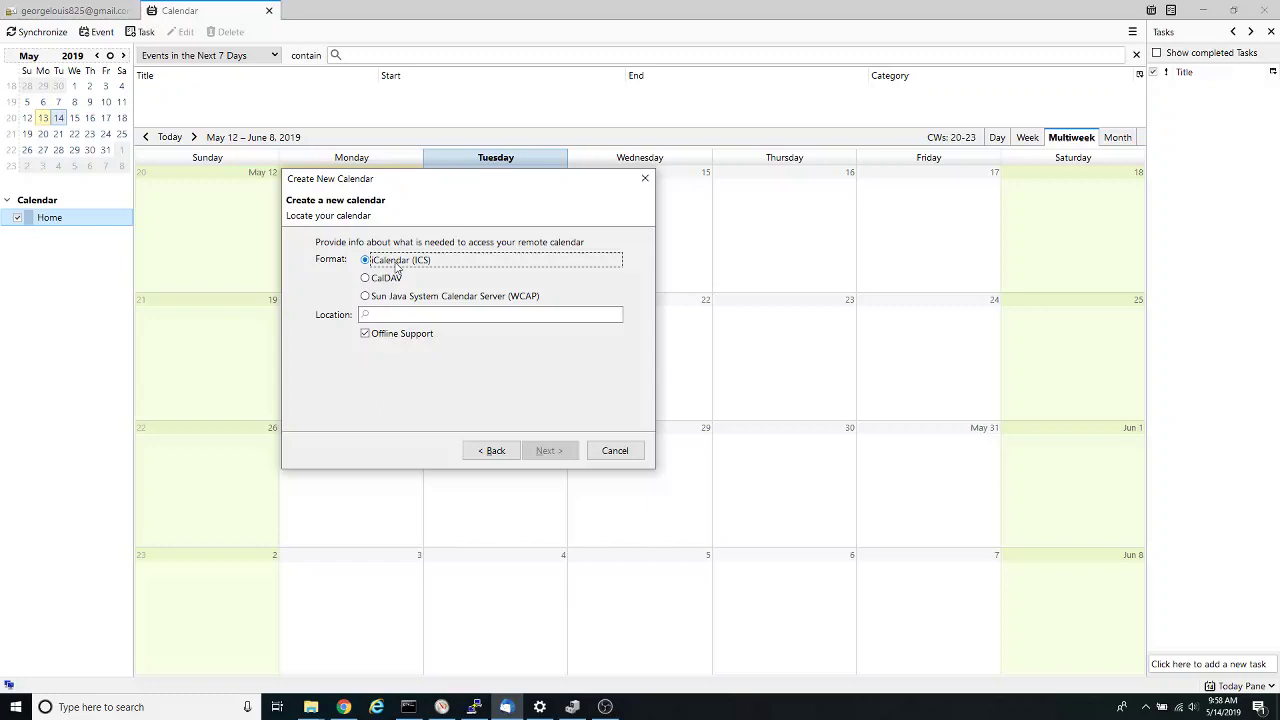
pyautogui.click(395, 317)
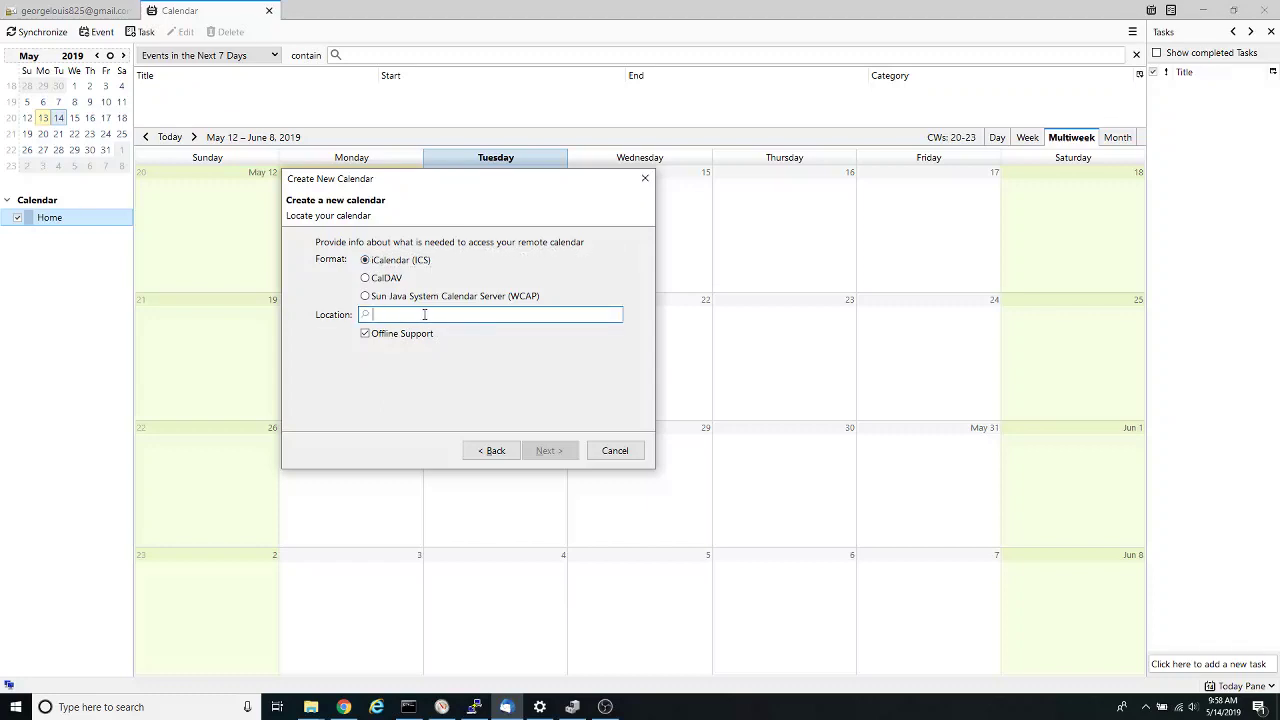
pyautogui.hotkey('ctrl', 'v')
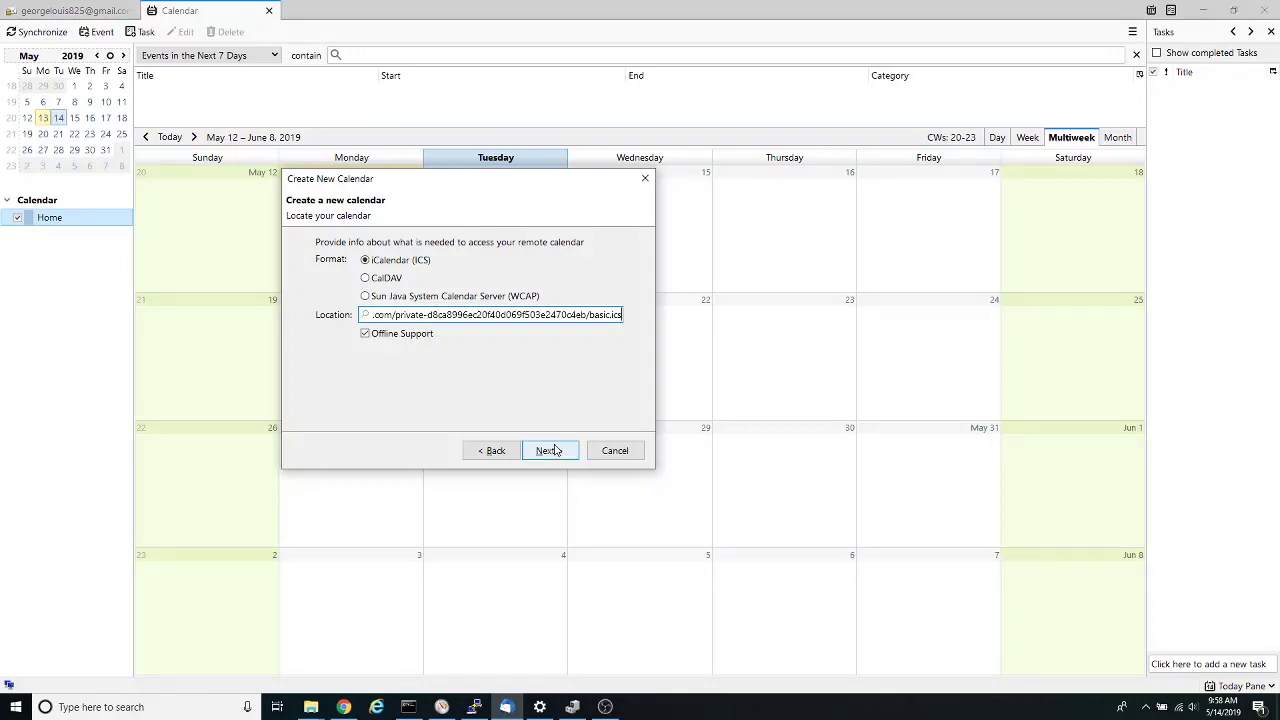
# Name the calendar 'George Calendar', dismiss the reminder and write error, finish, and select it
pyautogui.click(549, 451)
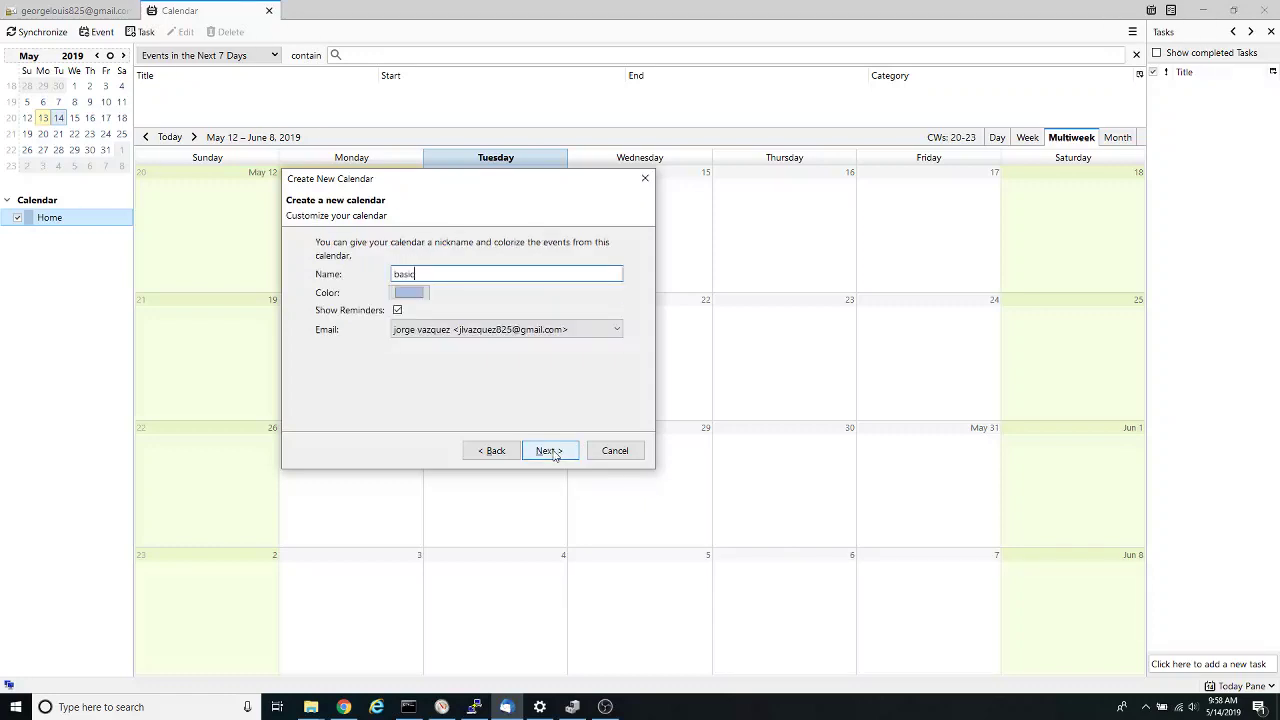
pyautogui.click(320, 273)
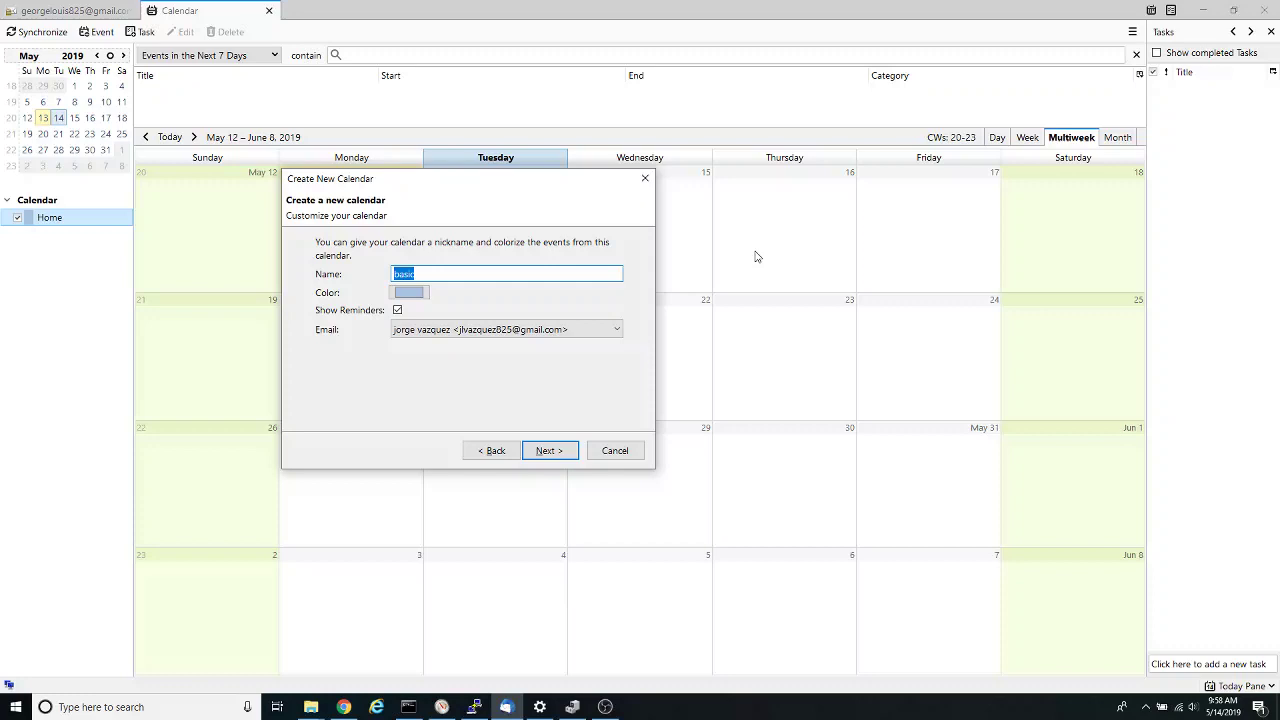
pyautogui.write('George Calendar')
pyautogui.click(560, 451)
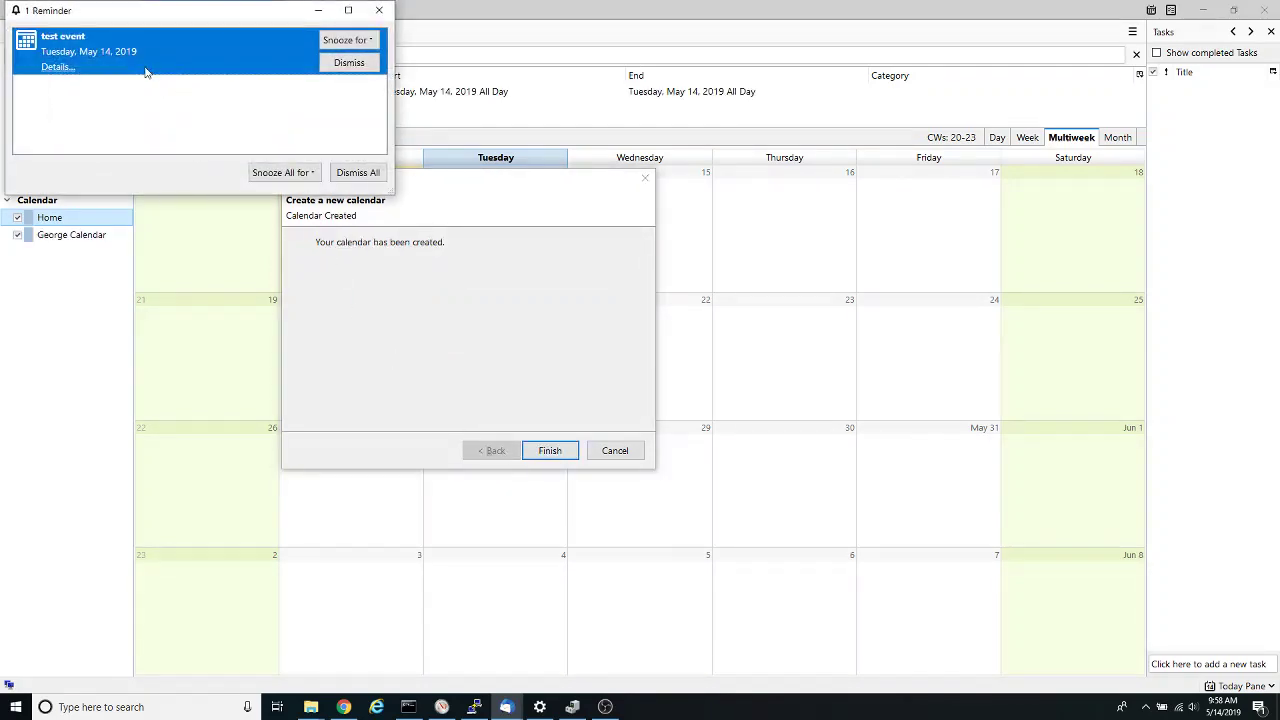
pyautogui.click(351, 70)
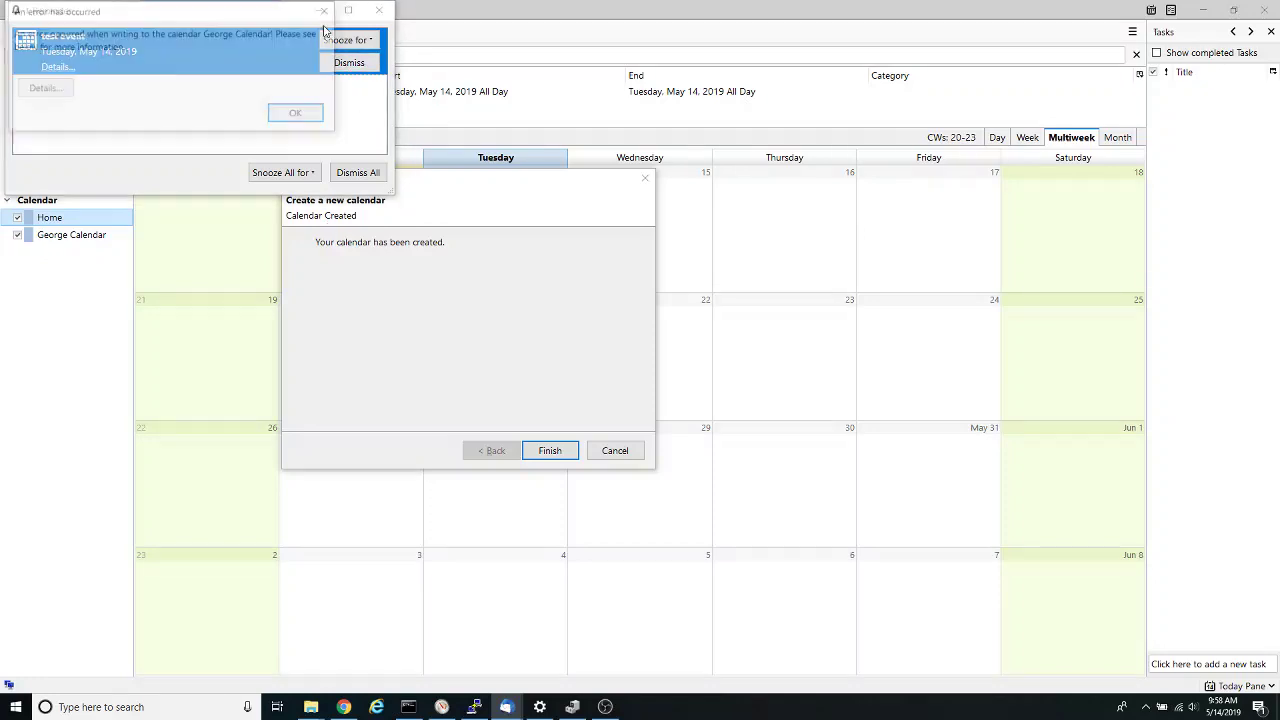
pyautogui.click(300, 113)
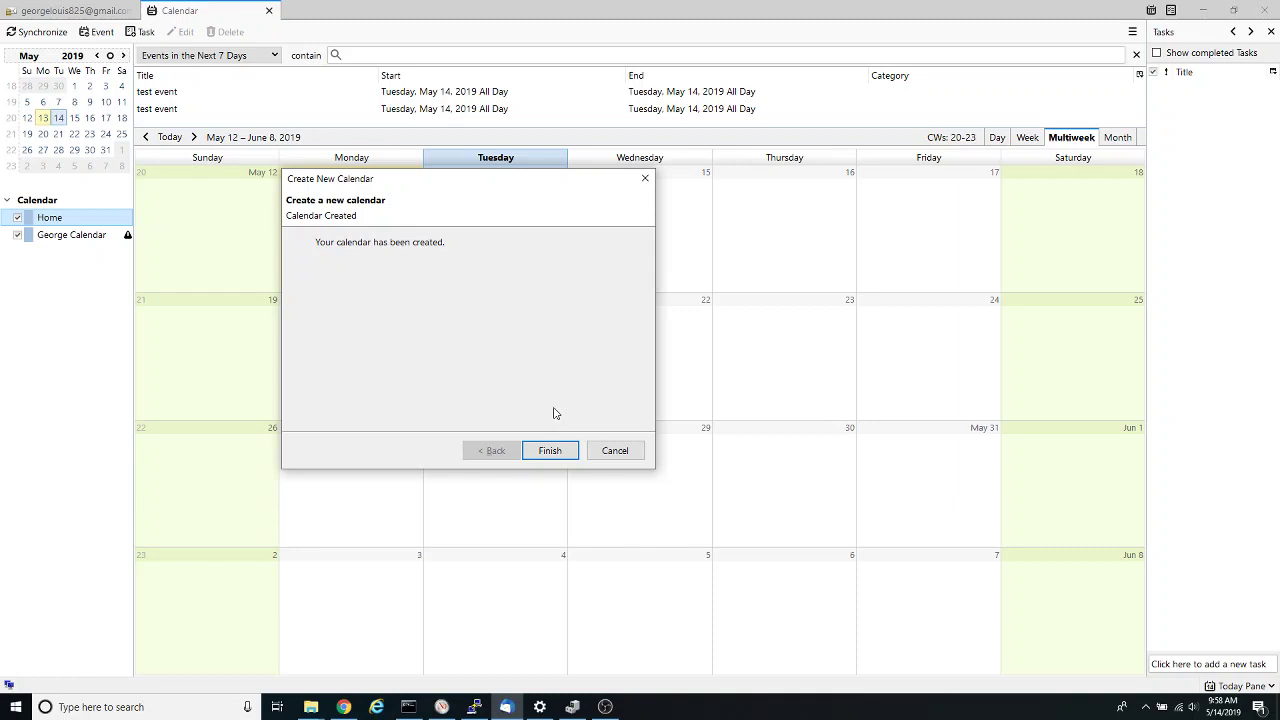
pyautogui.click(549, 451)
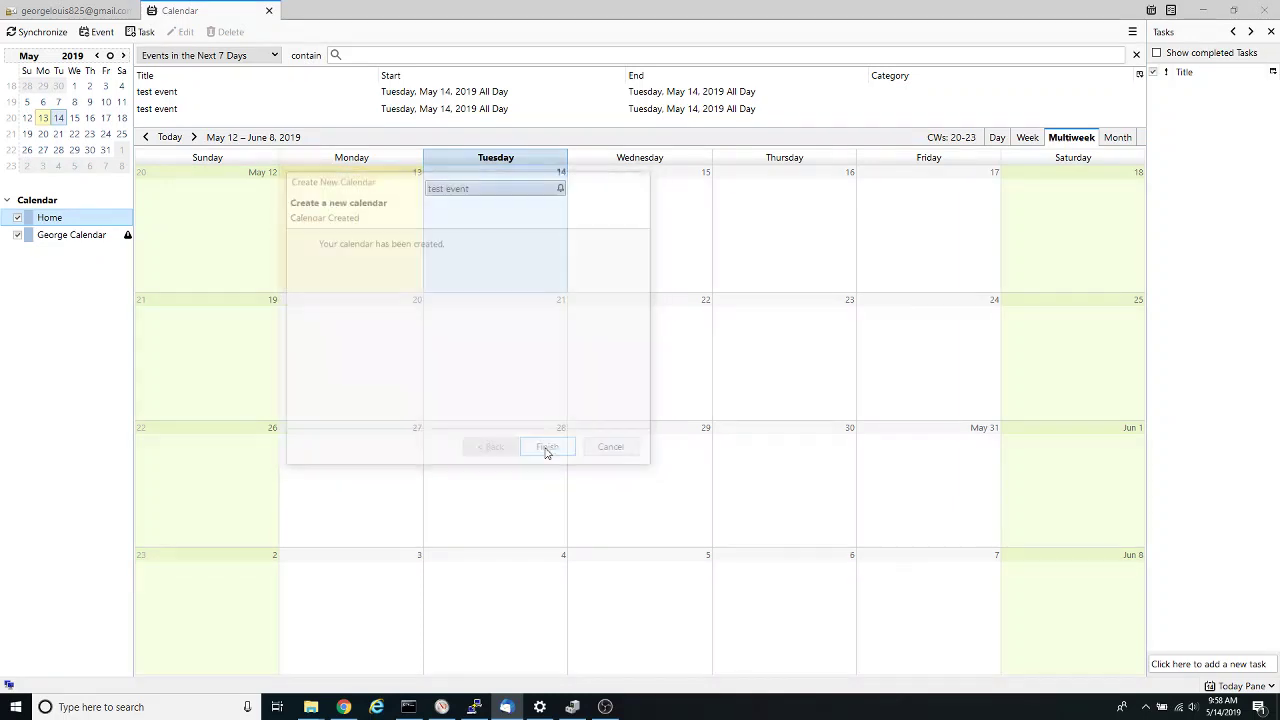
pyautogui.click(78, 238)
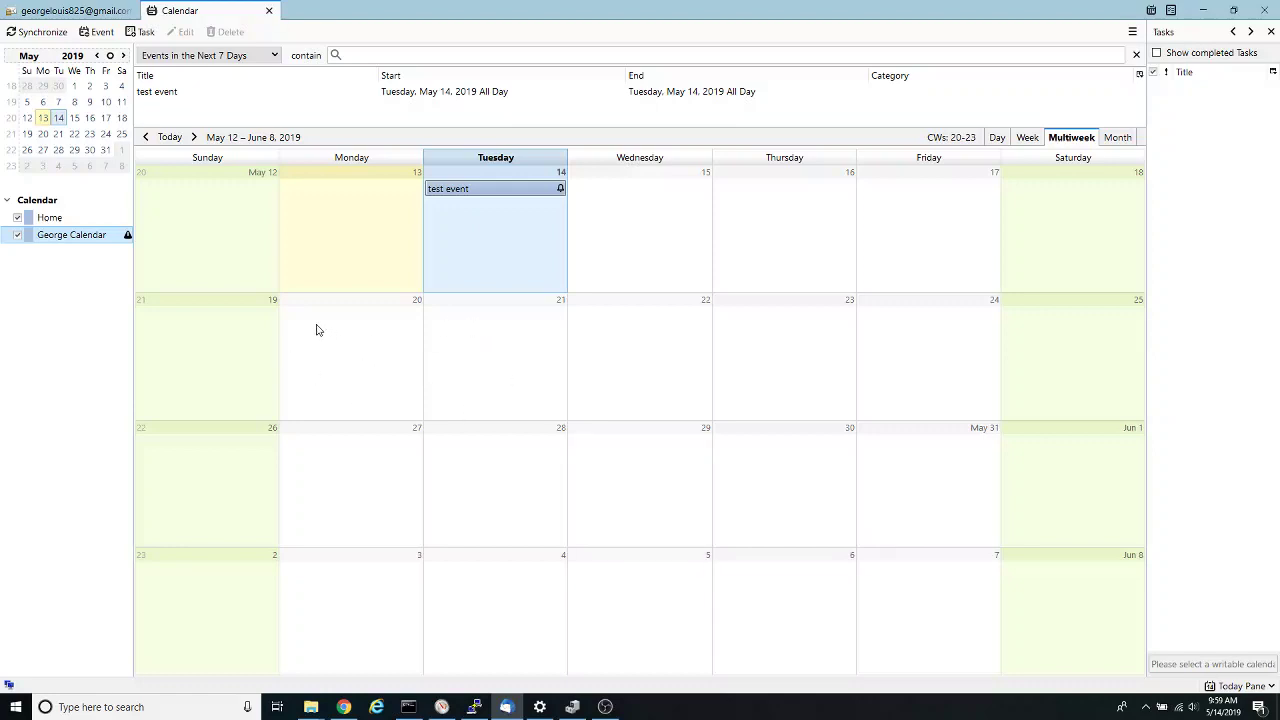
# Return to Google Calendar's month view and save all-day event 'This is a test event' on May 16
pyautogui.click(343, 707)
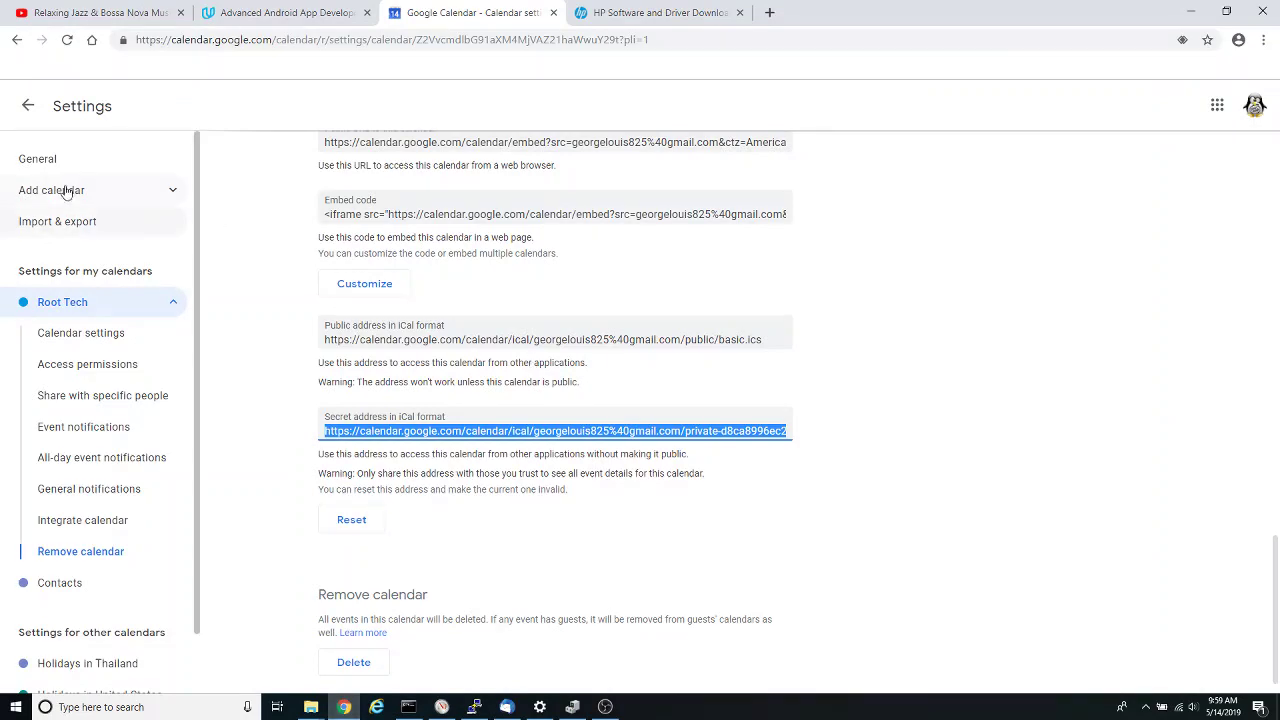
pyautogui.click(47, 160)
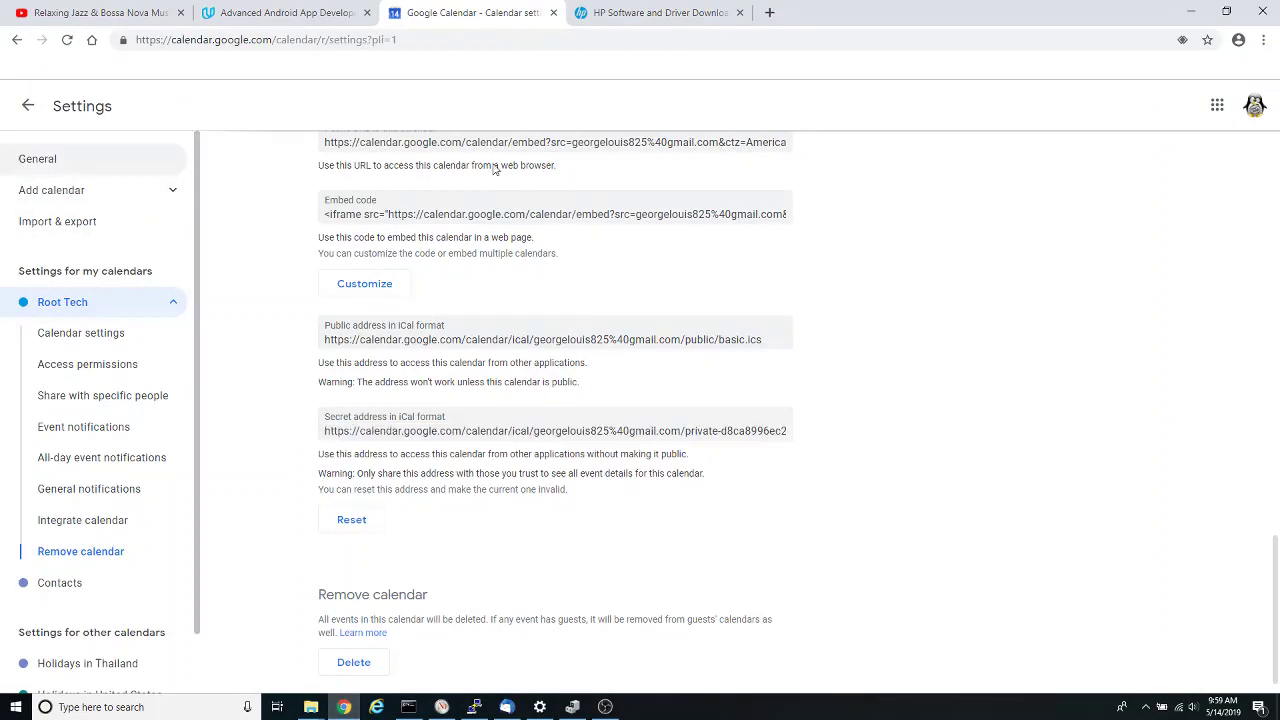
pyautogui.click(24, 107)
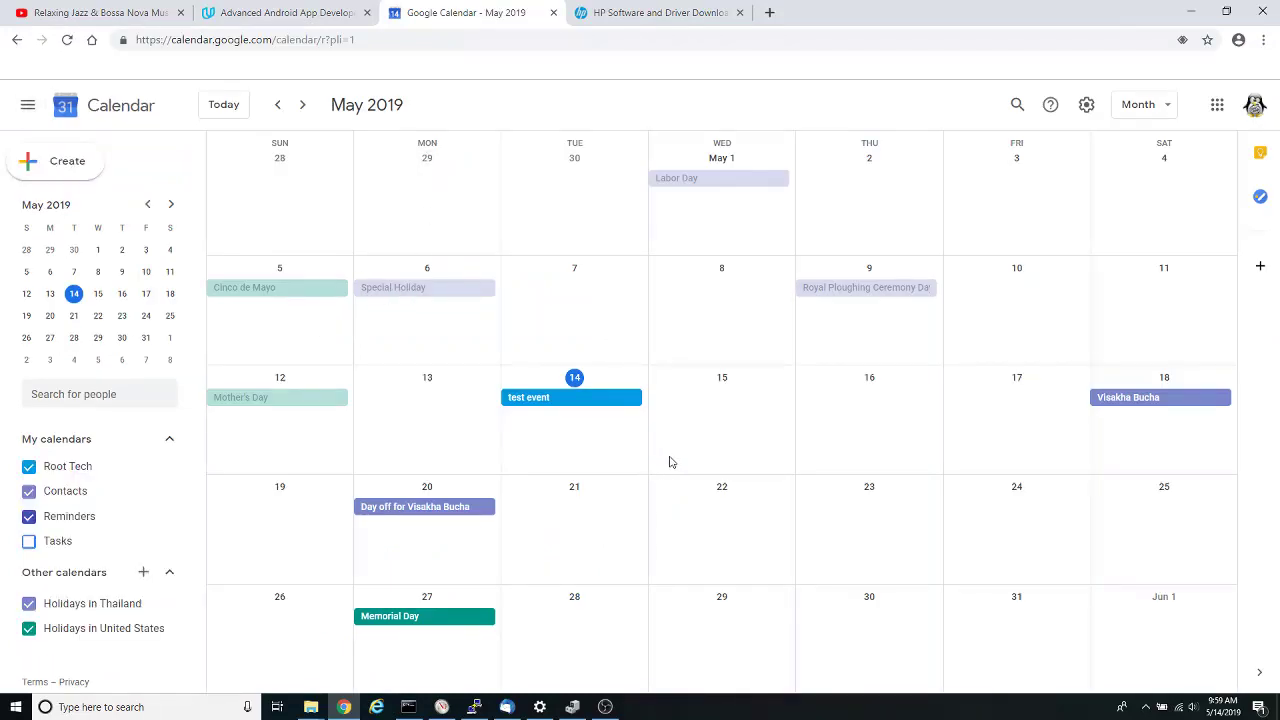
pyautogui.rightClick(846, 397)
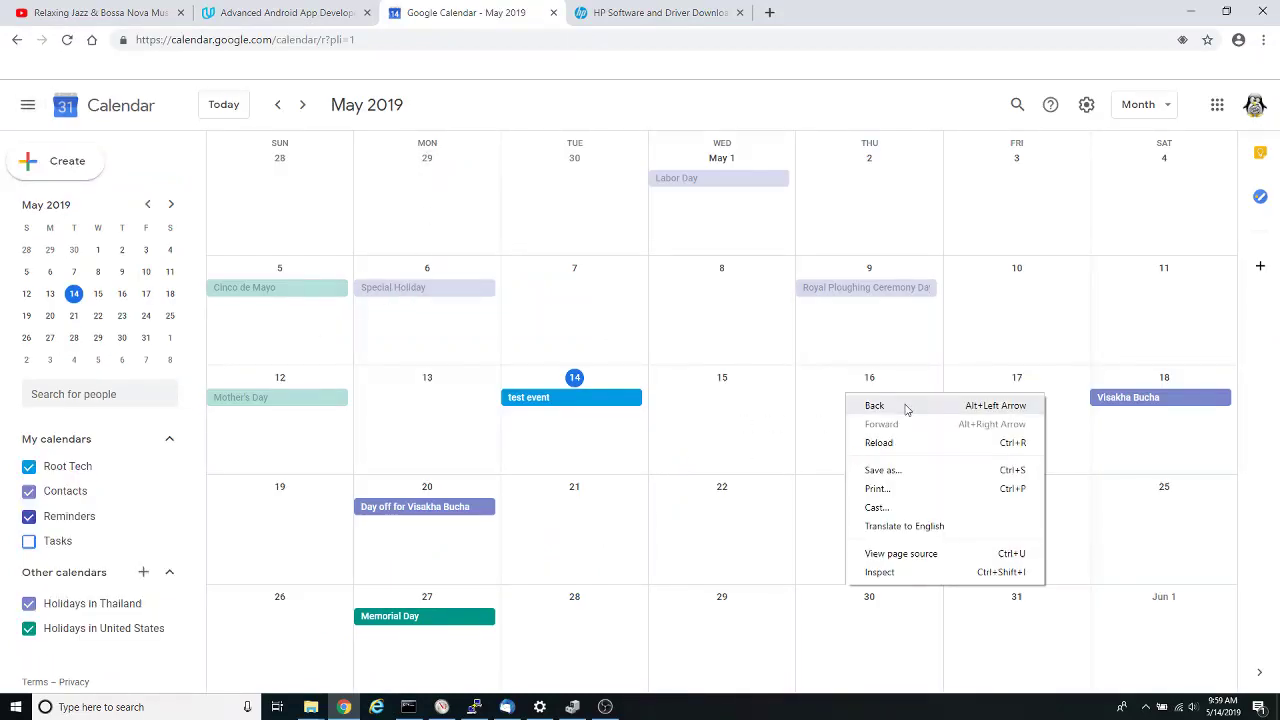
pyautogui.doubleClick(837, 409)
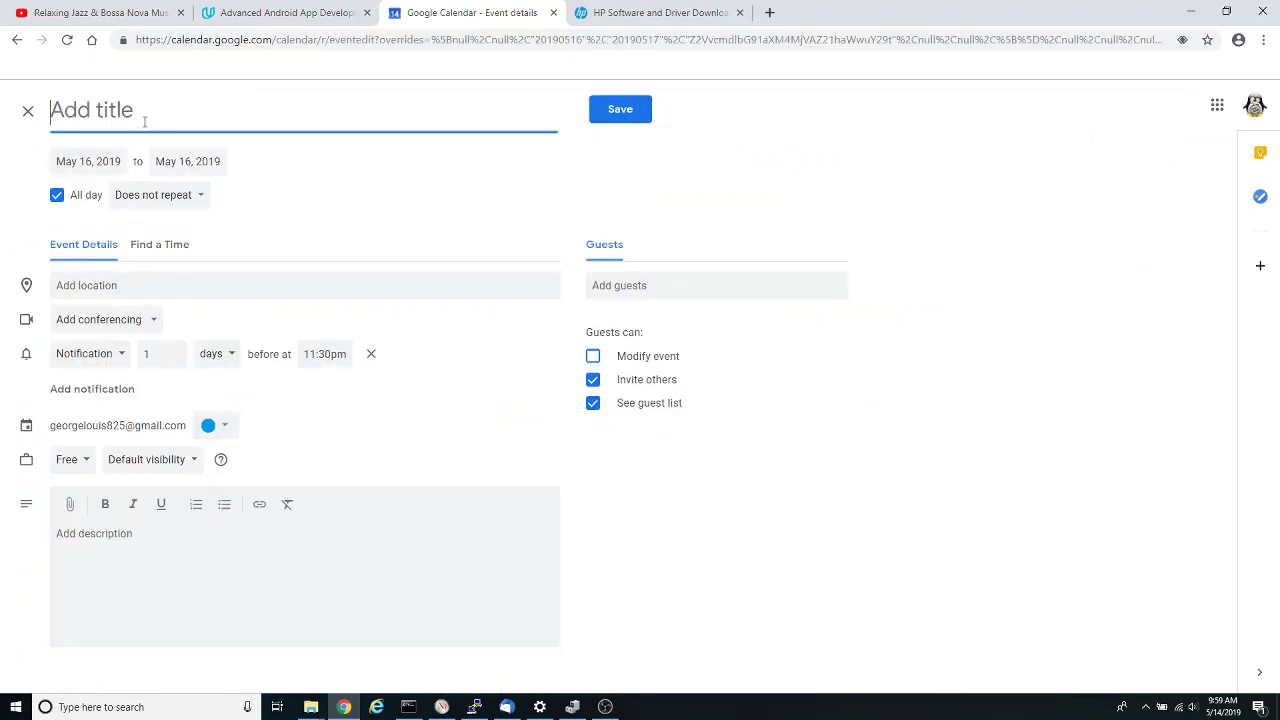
pyautogui.write('Th')
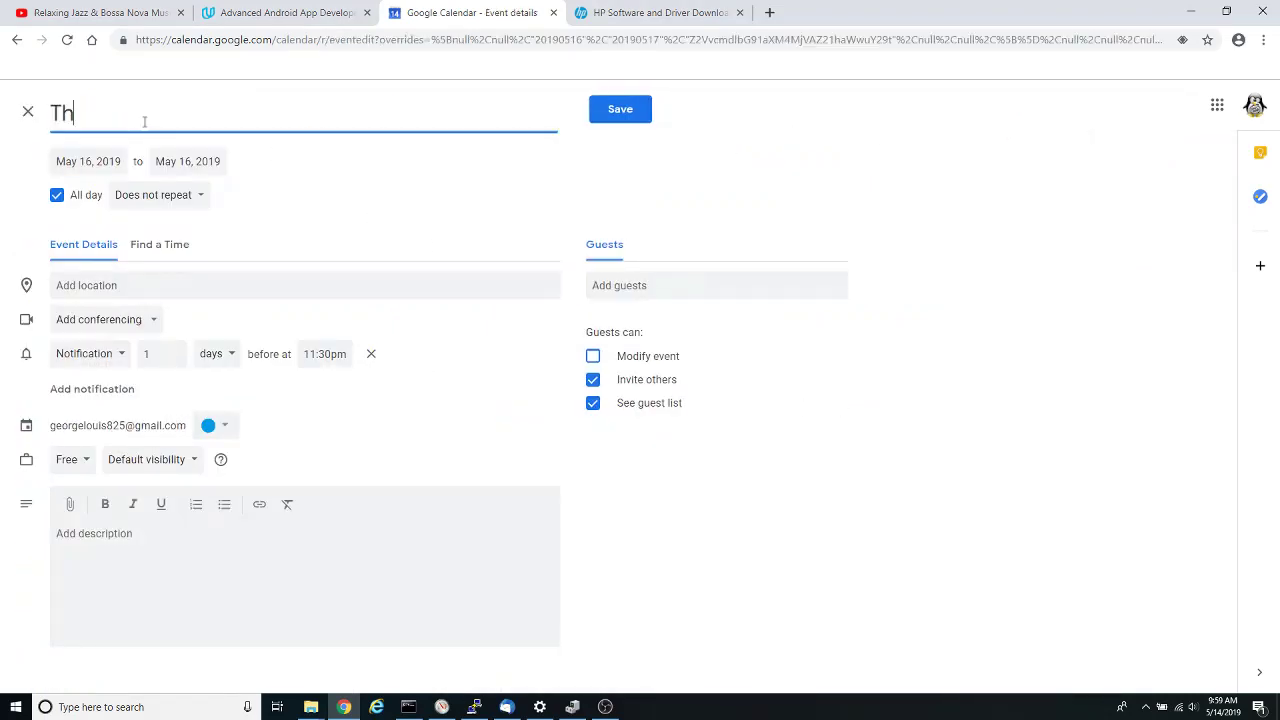
pyautogui.write('is is a test event')
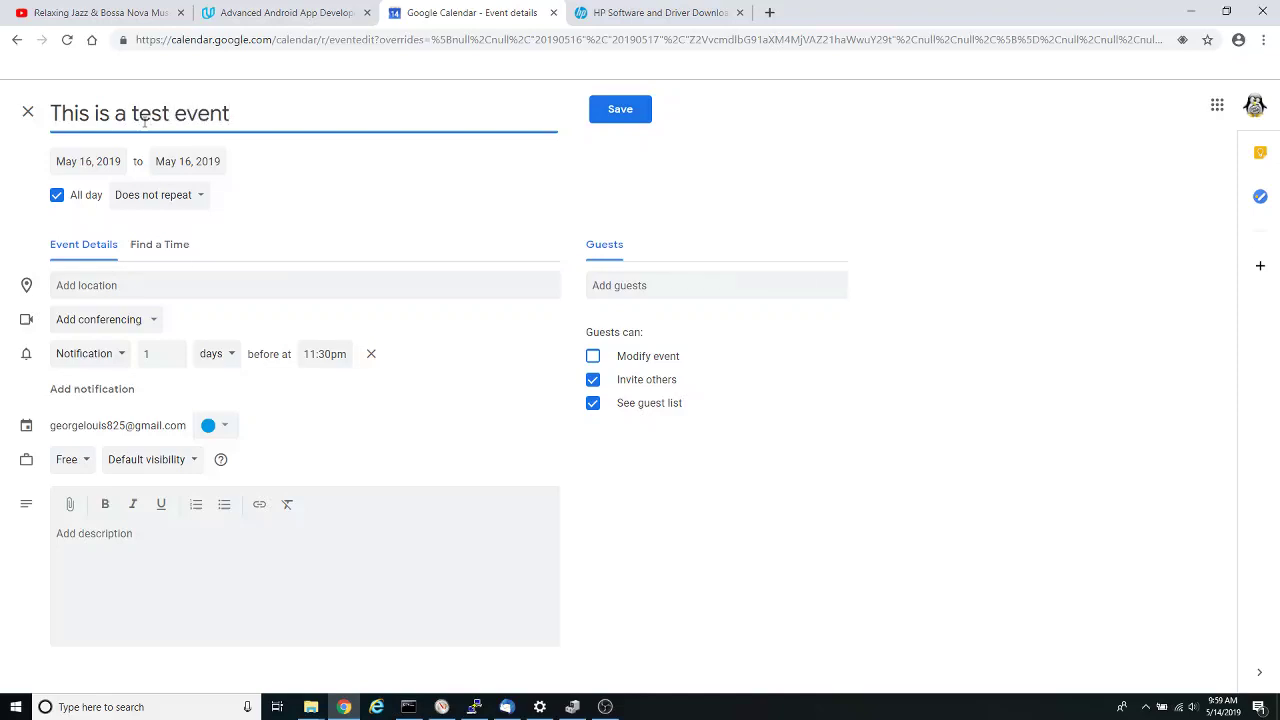
pyautogui.click(620, 109)
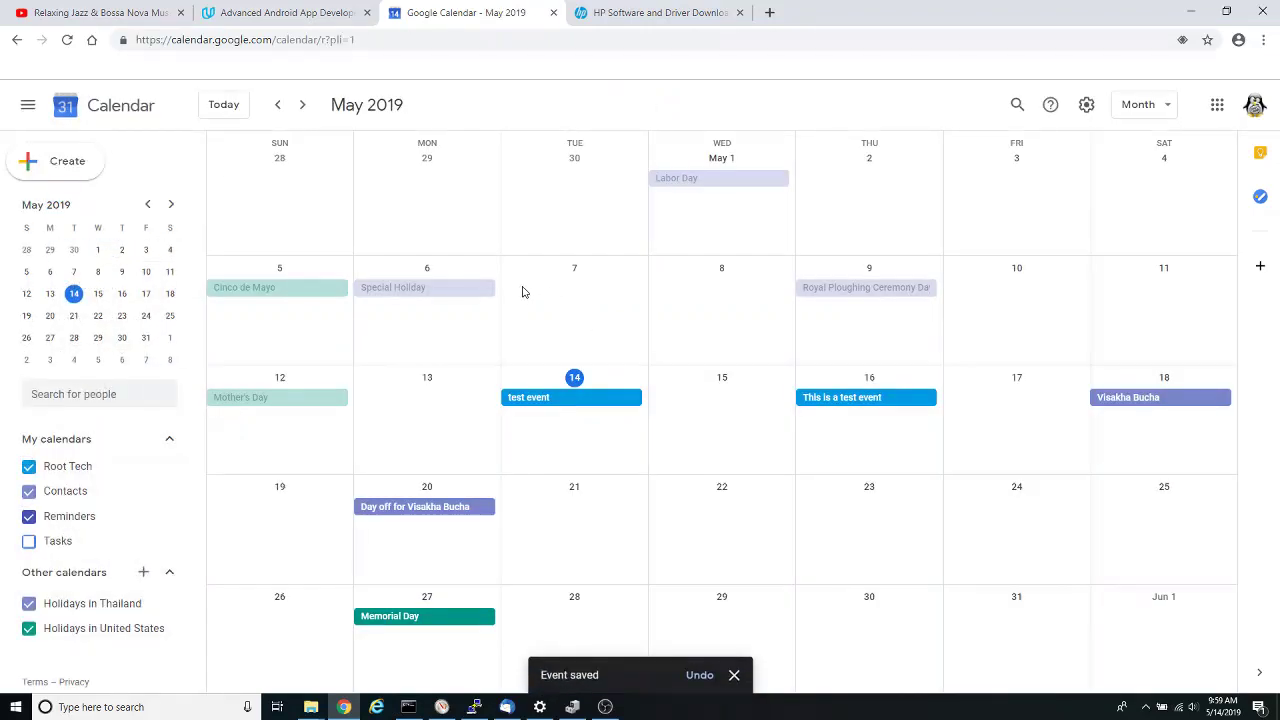
# Synchronize George Calendar in Thunderbird so the new Google test event appears
pyautogui.click(507, 707)
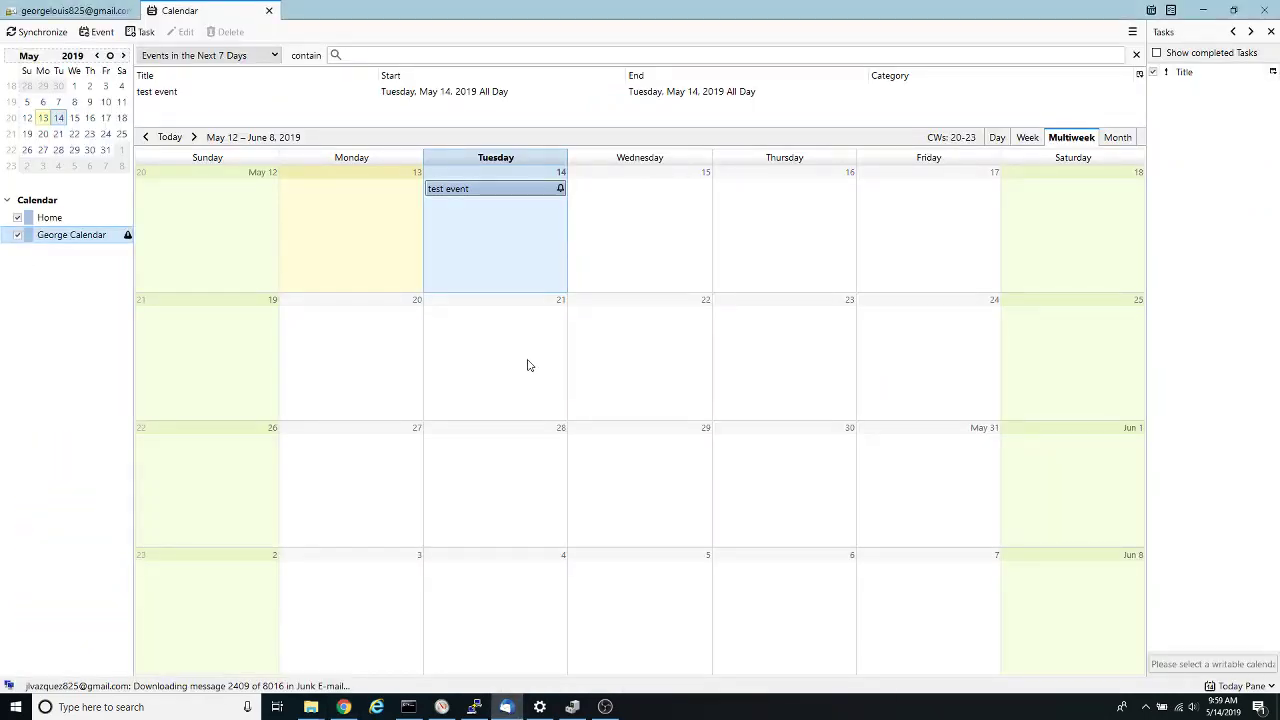
pyautogui.rightClick(52, 238)
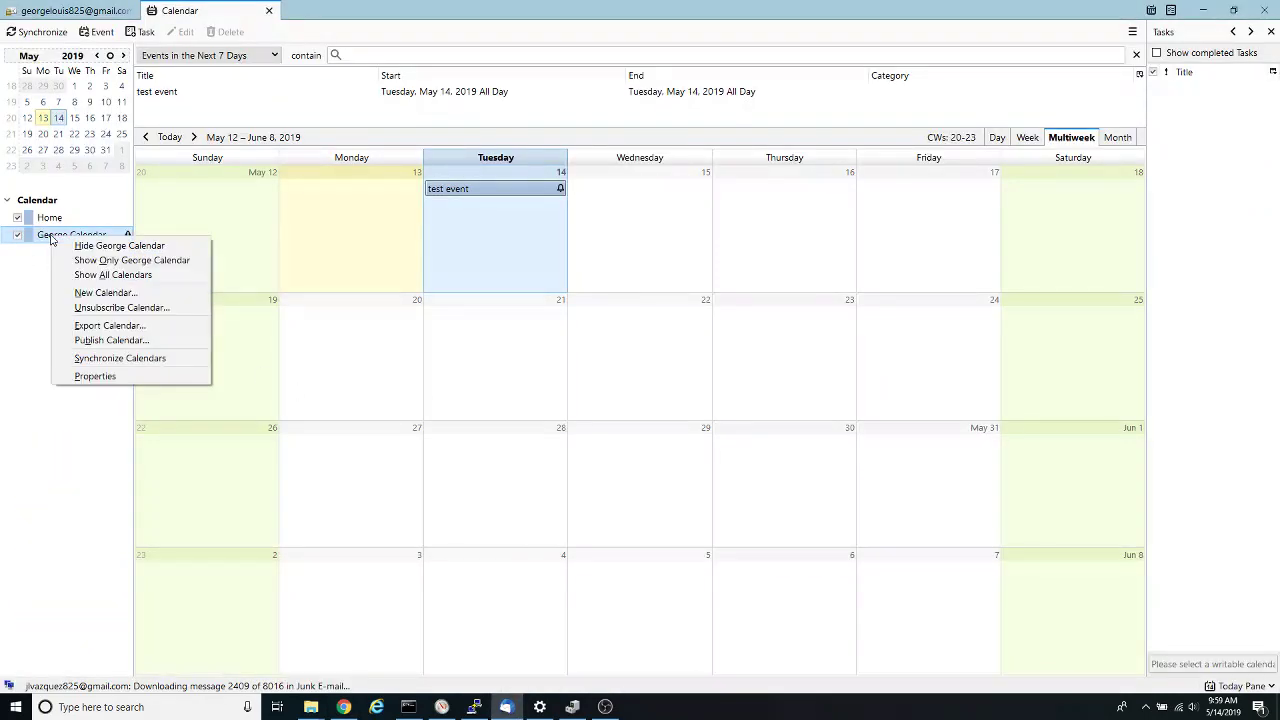
pyautogui.click(96, 361)
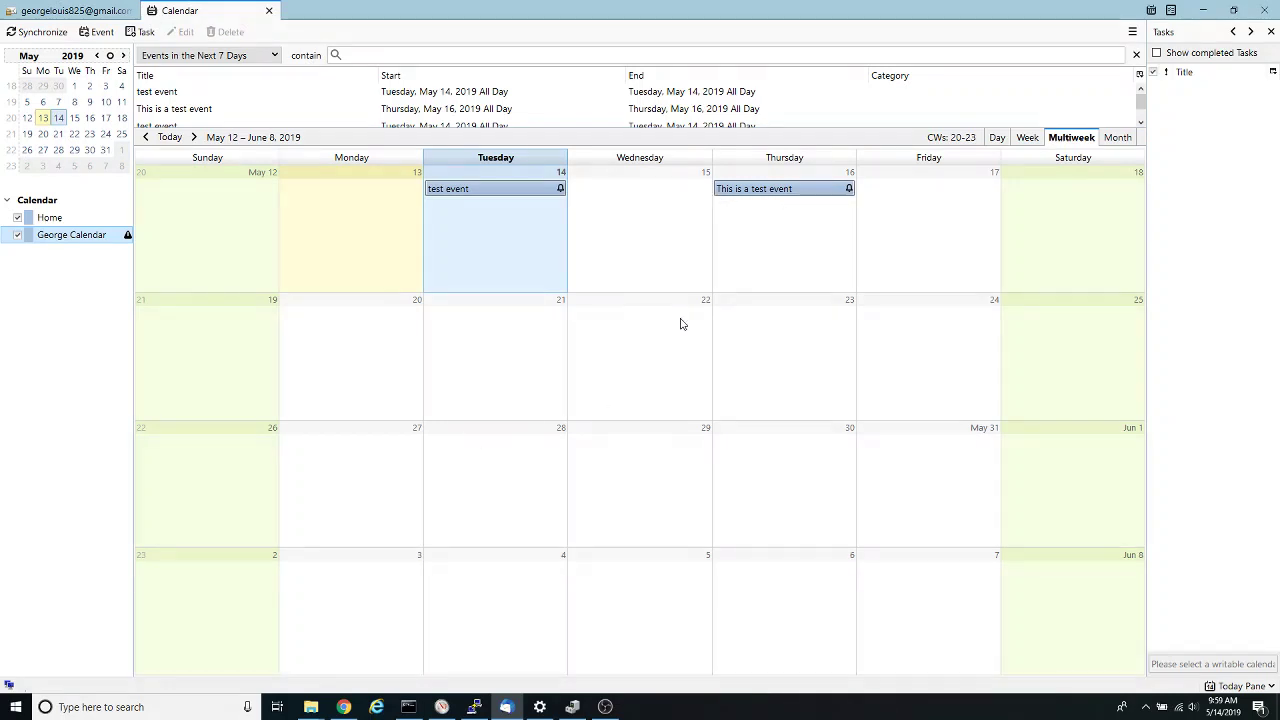
# Start a new event on Wednesday May 22
pyautogui.click(602, 330)
pyautogui.rightClick(603, 331)
pyautogui.click(624, 335)
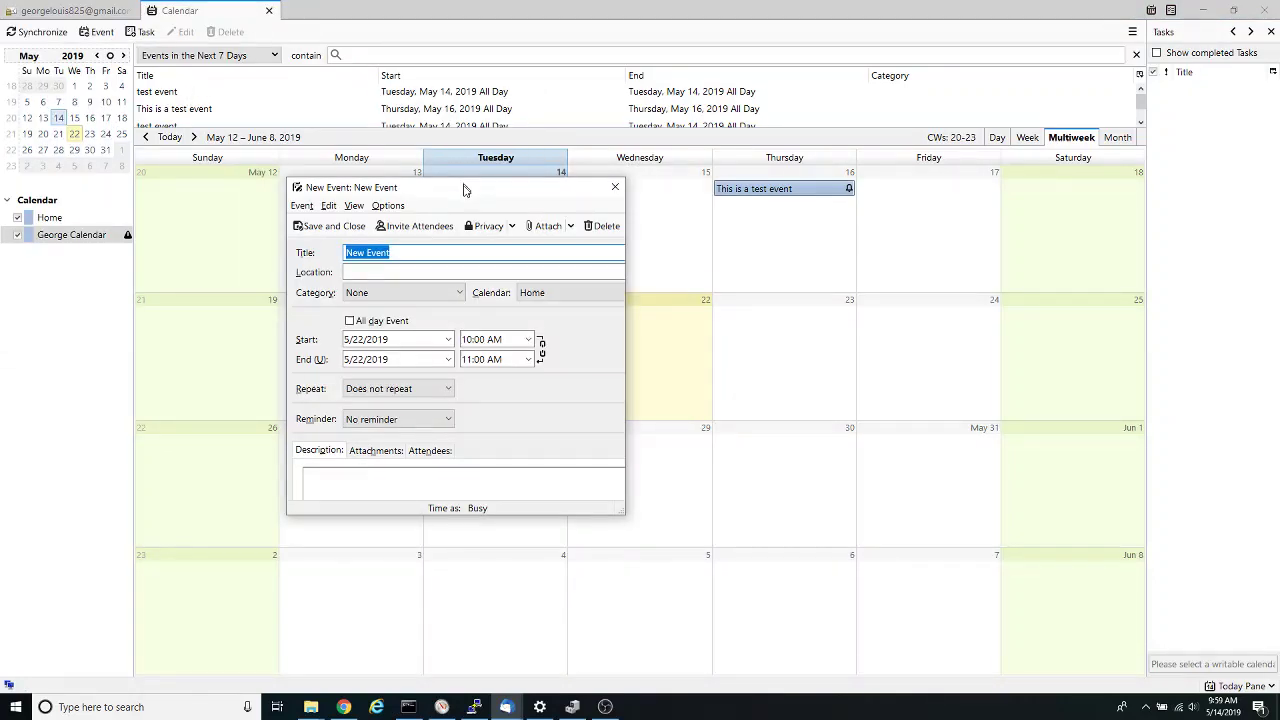
# Discard the blank new event, check both test events in Google Calendar, then return to Thunderbird
pyautogui.click(614, 189)
pyautogui.click(343, 707)
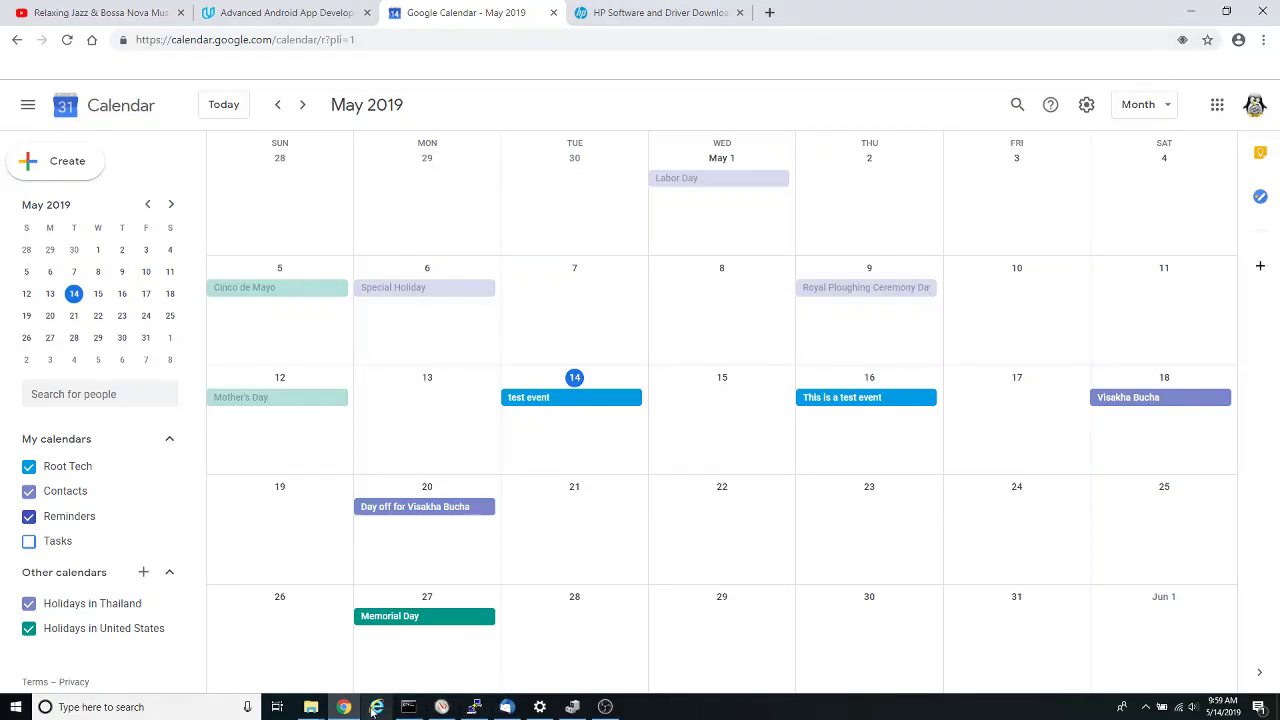
pyautogui.moveTo(505, 710)
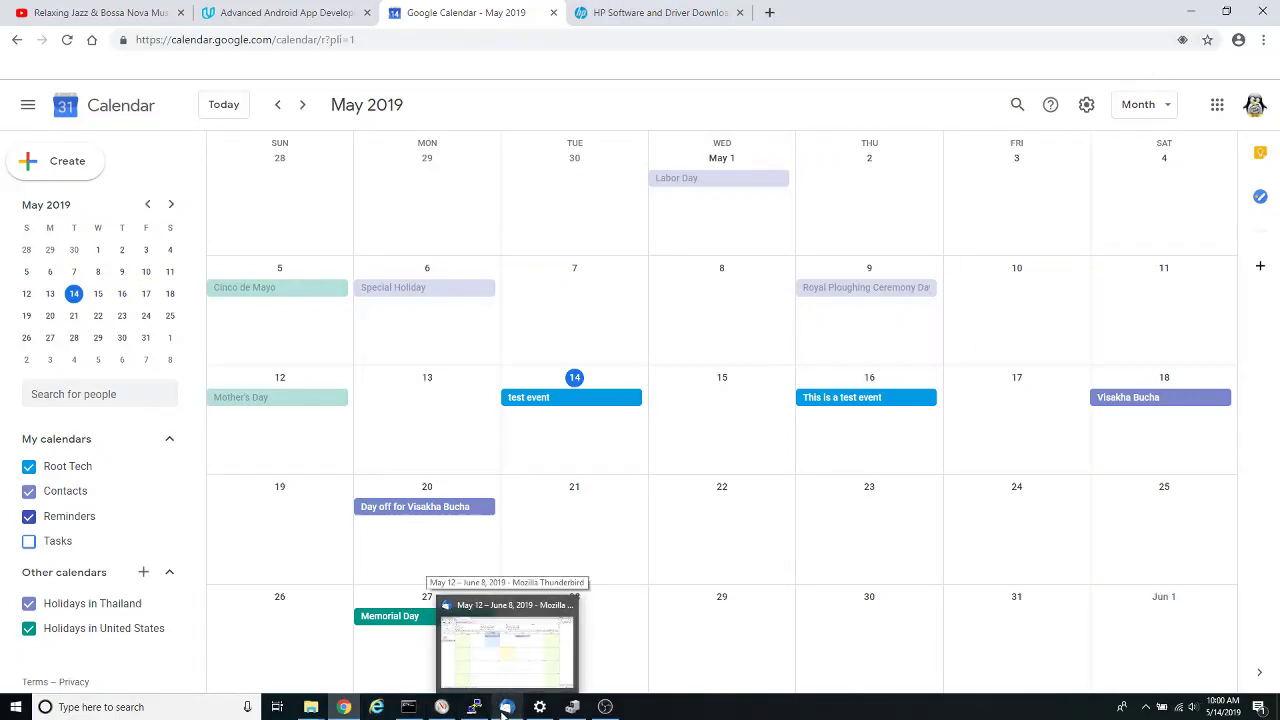
pyautogui.click(505, 645)
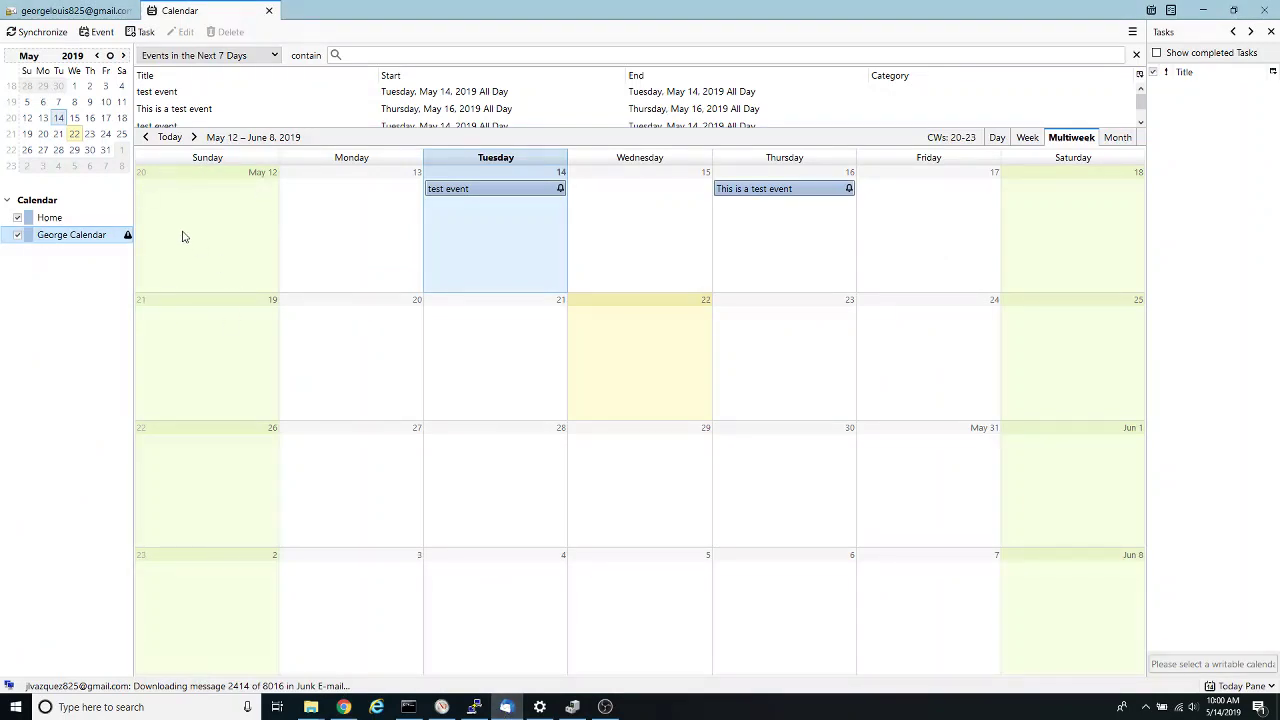